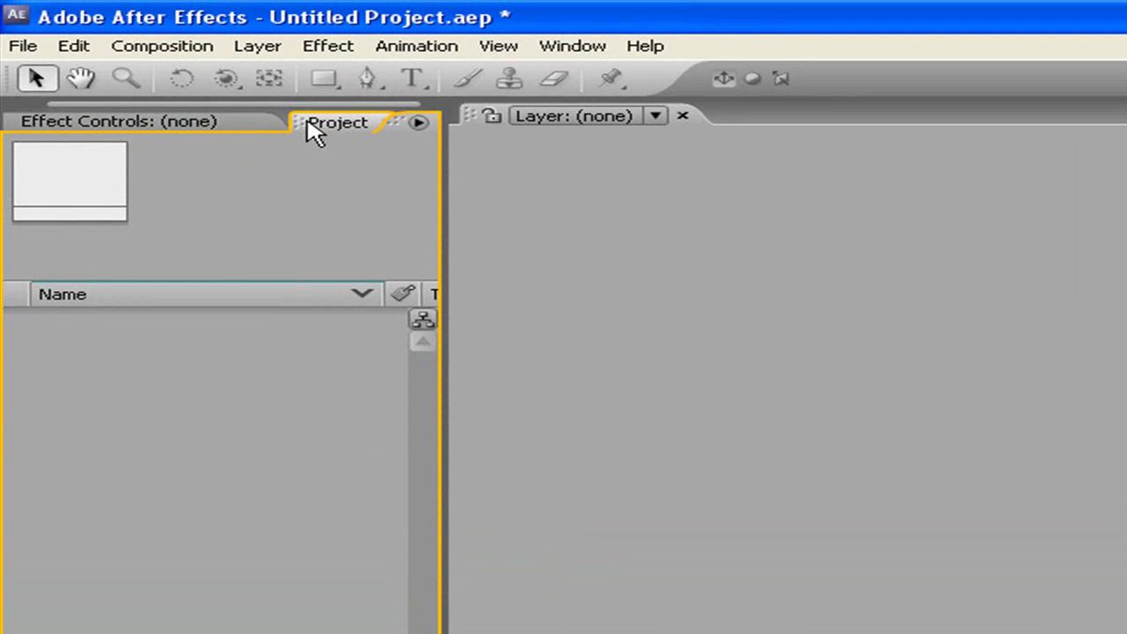
# Step: Create a new HDV/HDTV 720 29.97 composition, Comp 1, with a 5-second duration
pyautogui.click(201, 45)
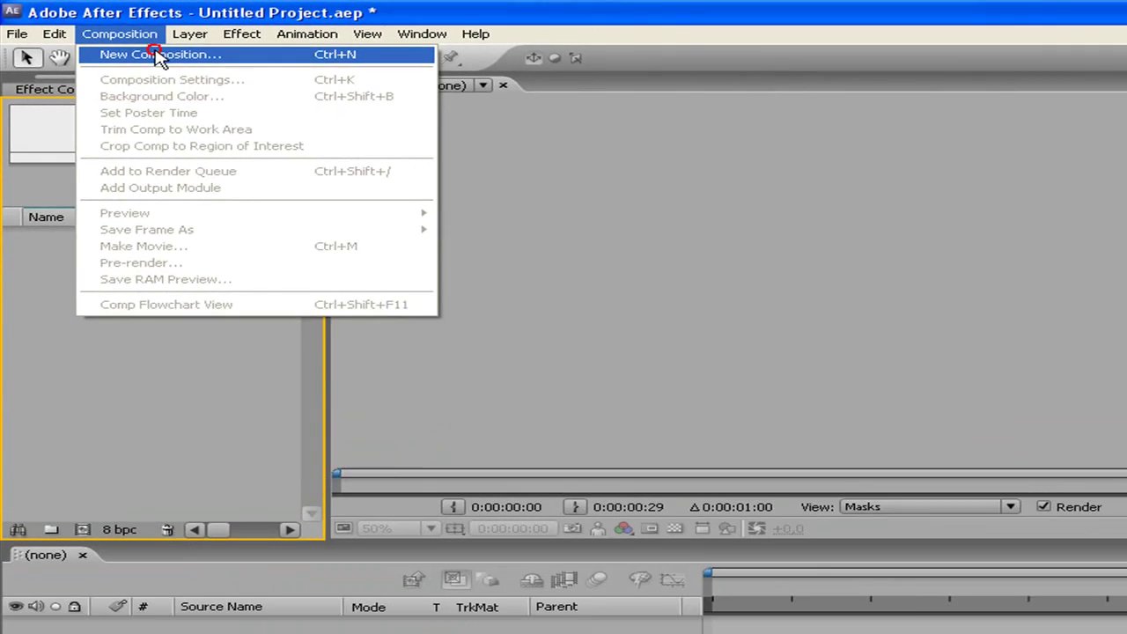
pyautogui.click(211, 71)
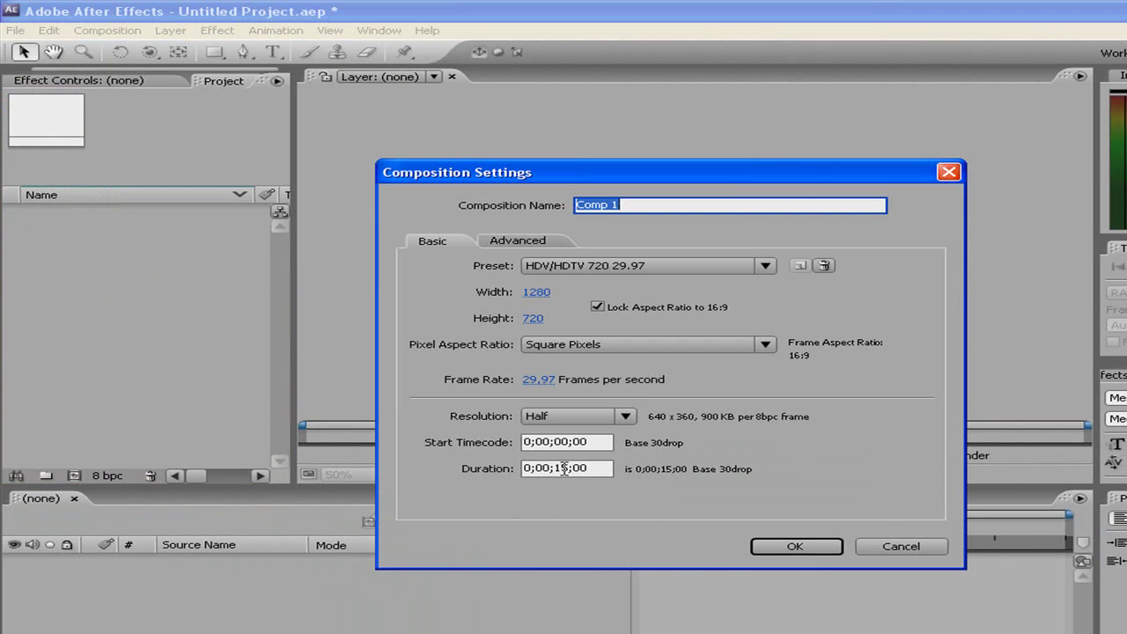
pyautogui.click(568, 469)
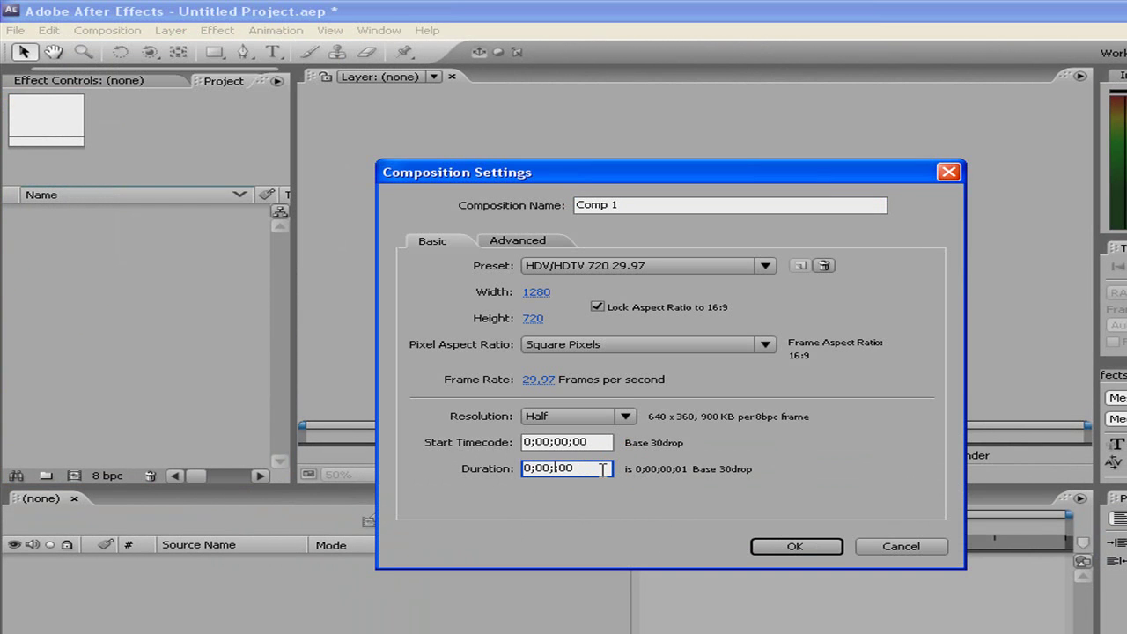
pyautogui.write('5')
# Step: Confirm the Comp 1 settings and widen the composition viewer and project panel
pyautogui.click(766, 546)
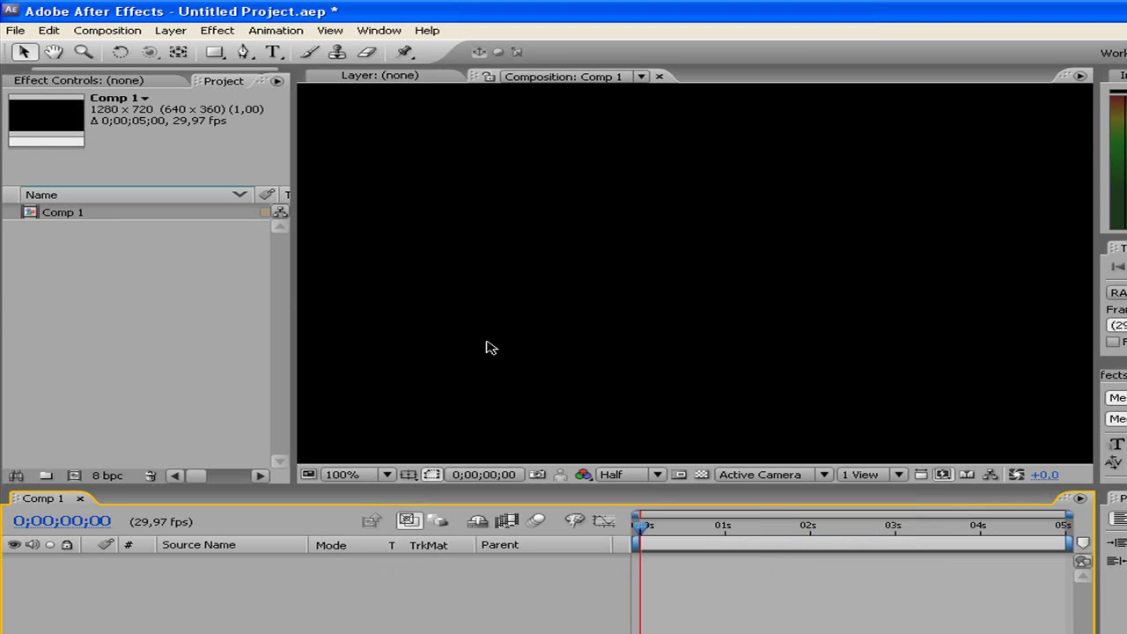
pyautogui.moveTo(295, 187); pyautogui.dragTo(230, 187)
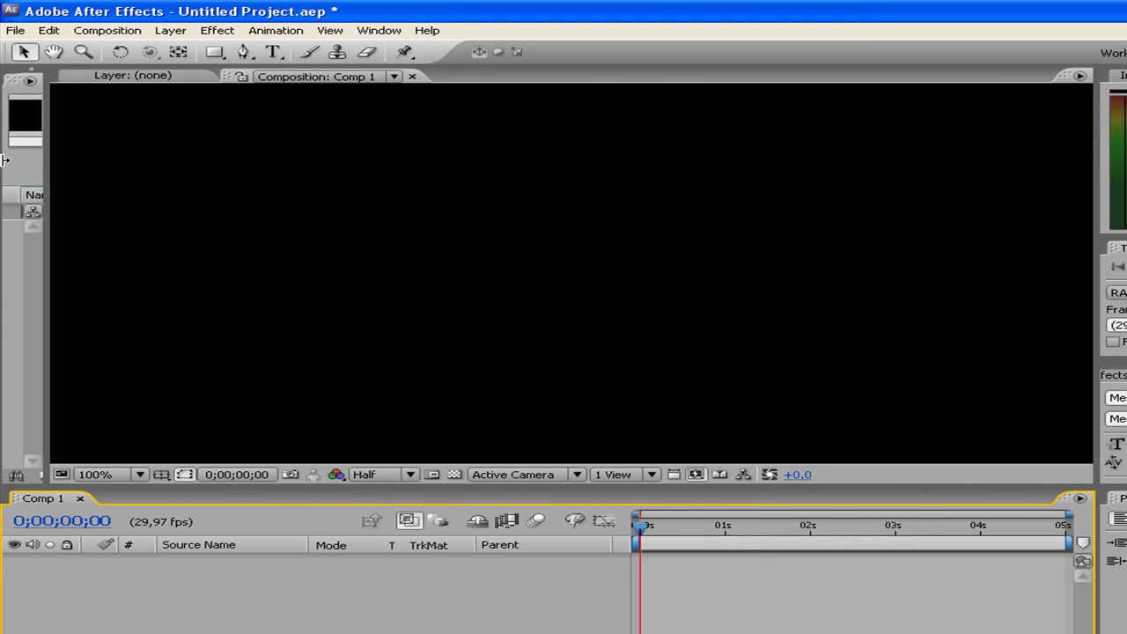
pyautogui.scroll(-2, 500, 308)
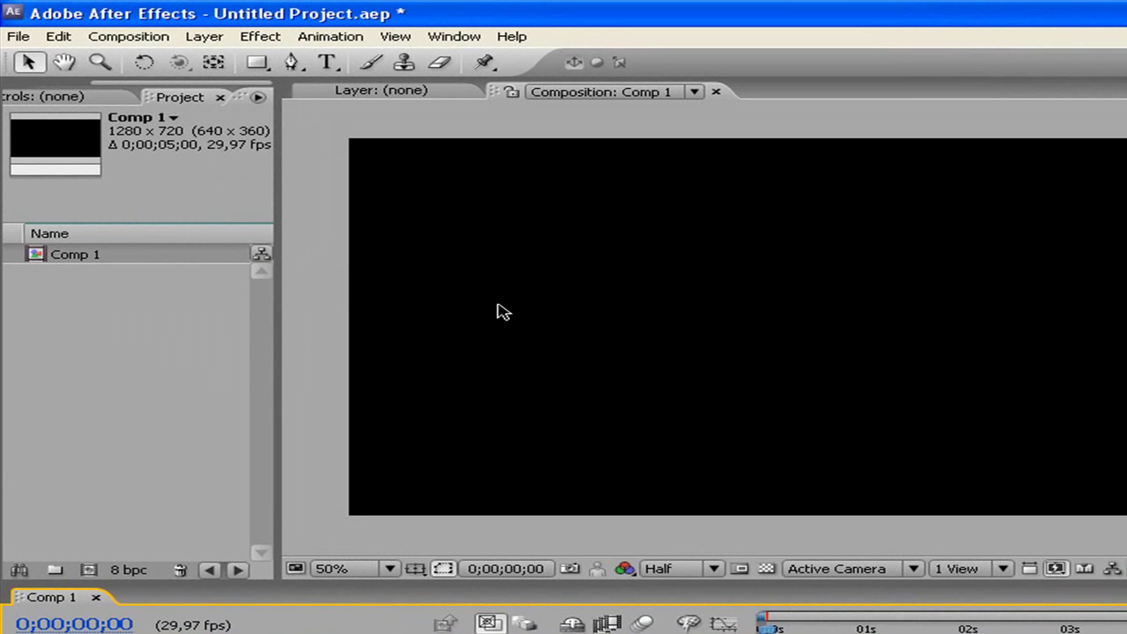
pyautogui.moveTo(276, 292); pyautogui.dragTo(358, 292)
# Step: Add a DIAMONDFX text layer near the frame's centre and nudge it upward
pyautogui.click(327, 62)
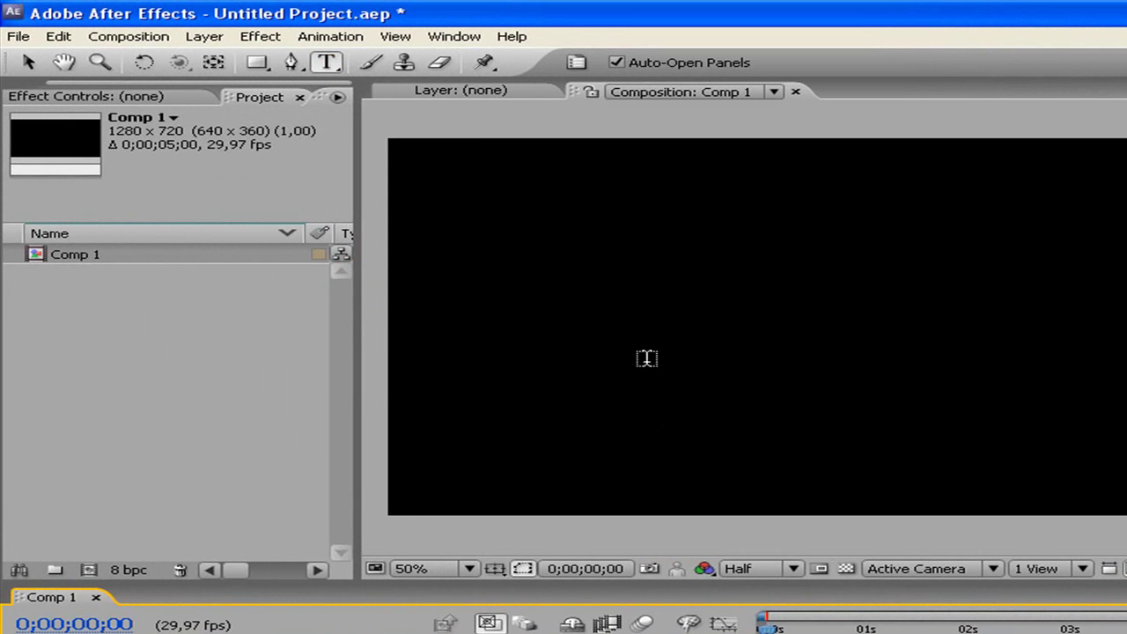
pyautogui.click(647, 355)
pyautogui.write('DI')
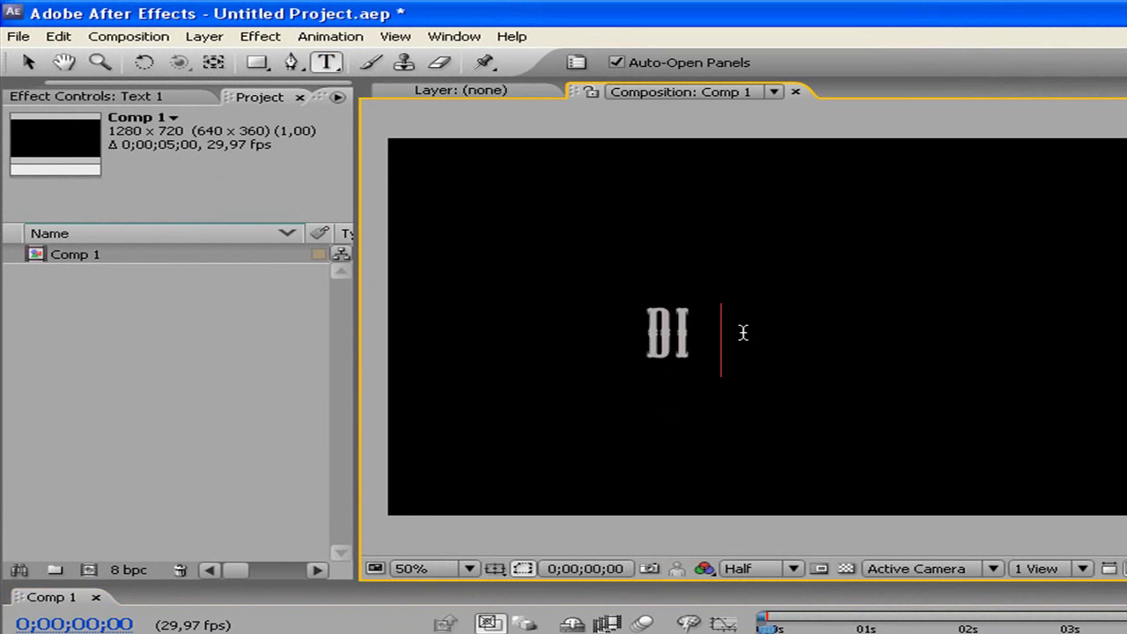
pyautogui.write('AMONDFX')
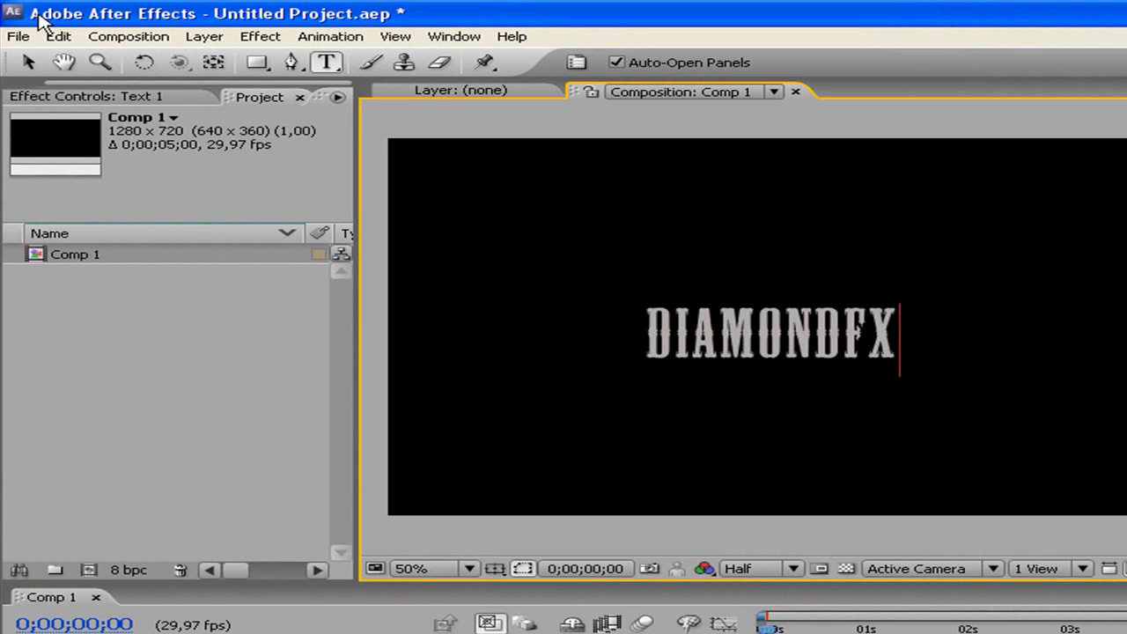
pyautogui.click(25, 60)
pyautogui.moveTo(724, 337)
pyautogui.mouseDown()
pyautogui.moveTo(720, 310)
pyautogui.moveTo(776, 329)
pyautogui.mouseUp()
pyautogui.click(326, 62)
# Step: Change the DIAMONDFX font to BankGothic Lt BT Light and shift the text left
pyautogui.moveTo(949, 325); pyautogui.dragTo(700, 324)
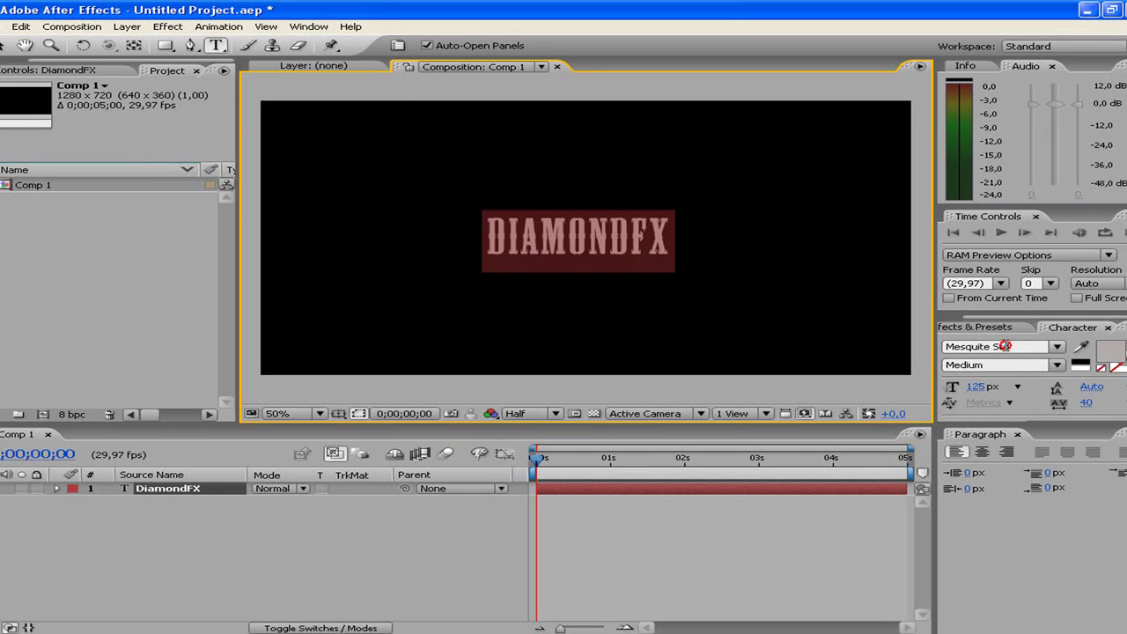
pyautogui.click(1005, 347)
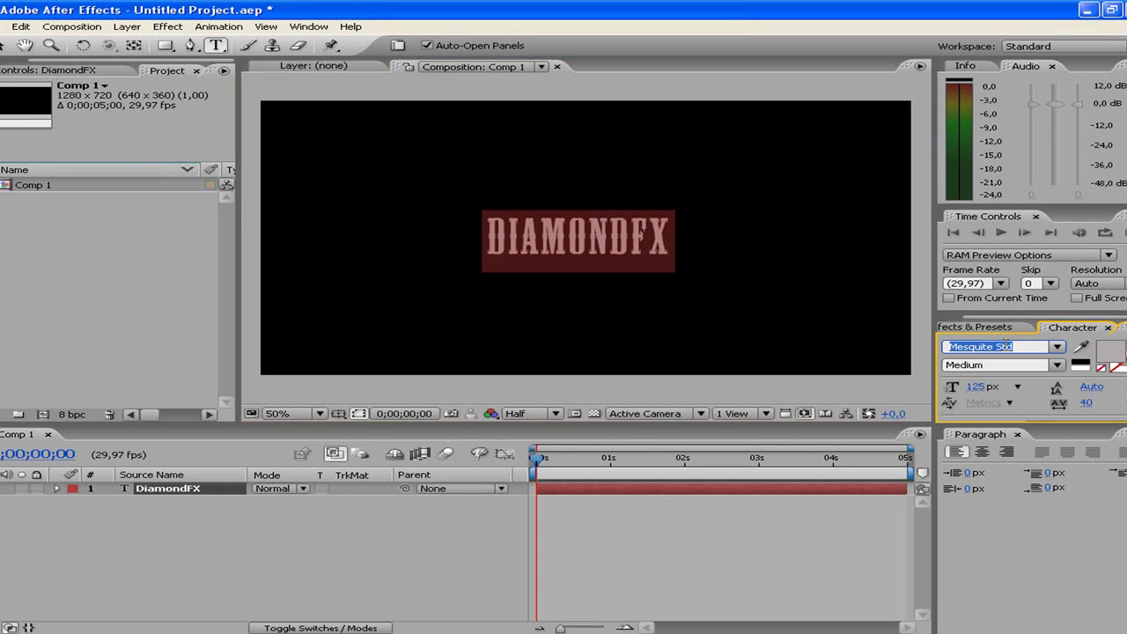
pyautogui.write('BankGothic Lt BT')
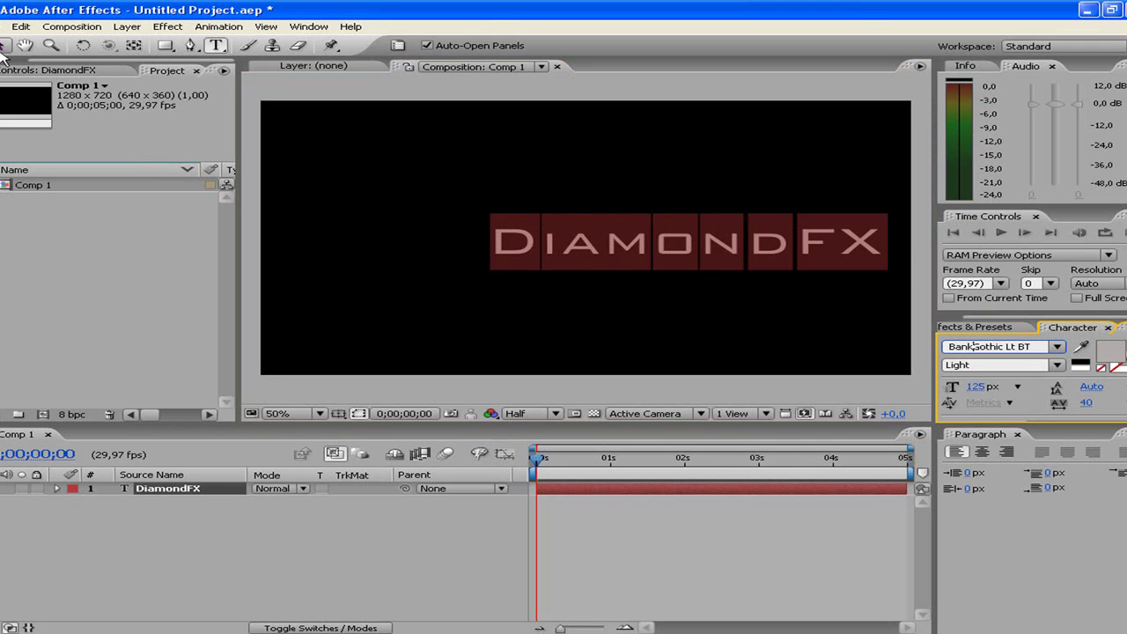
pyautogui.click(4, 45)
pyautogui.moveTo(707, 265); pyautogui.dragTo(617, 250)
# Step: Recolour the DIAMONDFX text white (FFFFFF) and widen the composition viewer
pyautogui.click(1106, 355)
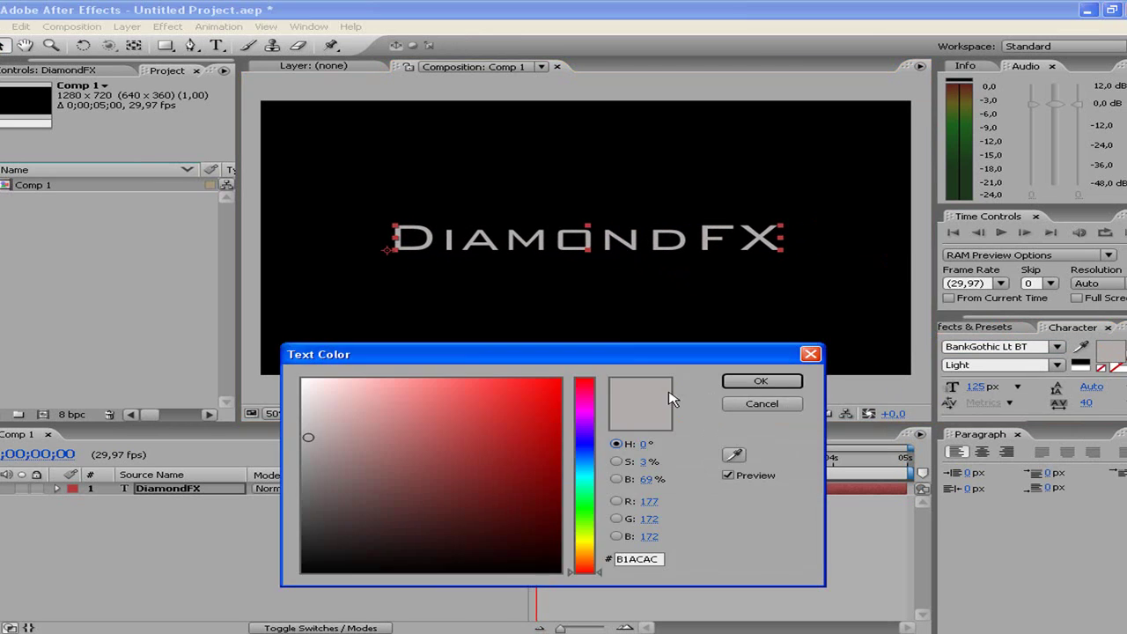
pyautogui.moveTo(307, 440); pyautogui.dragTo(144, 244)
pyautogui.click(758, 380)
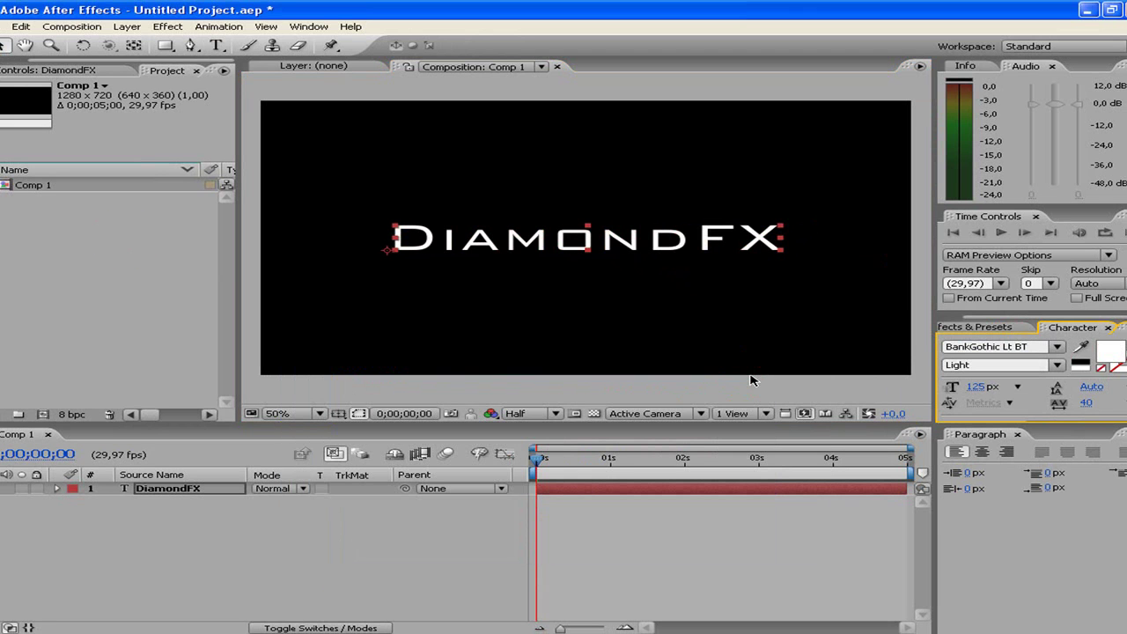
pyautogui.scroll(1, 612, 265)
pyautogui.moveTo(336, 315); pyautogui.dragTo(4, 298)
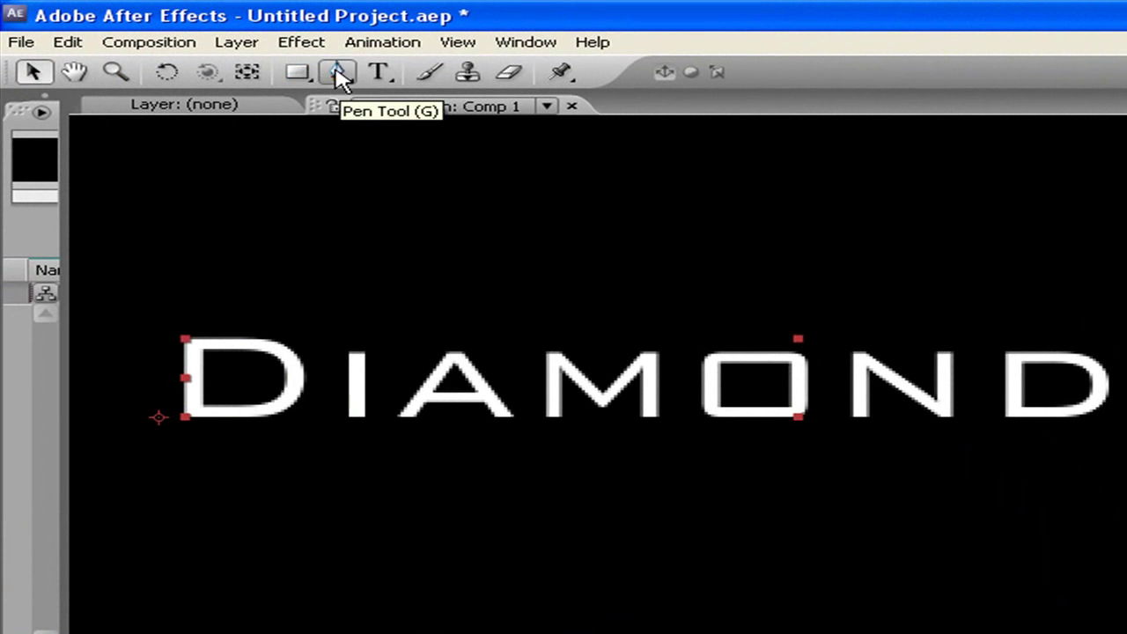
# Step: Draw a closed Pen mask around the outer outline of the D
pyautogui.click(339, 74)
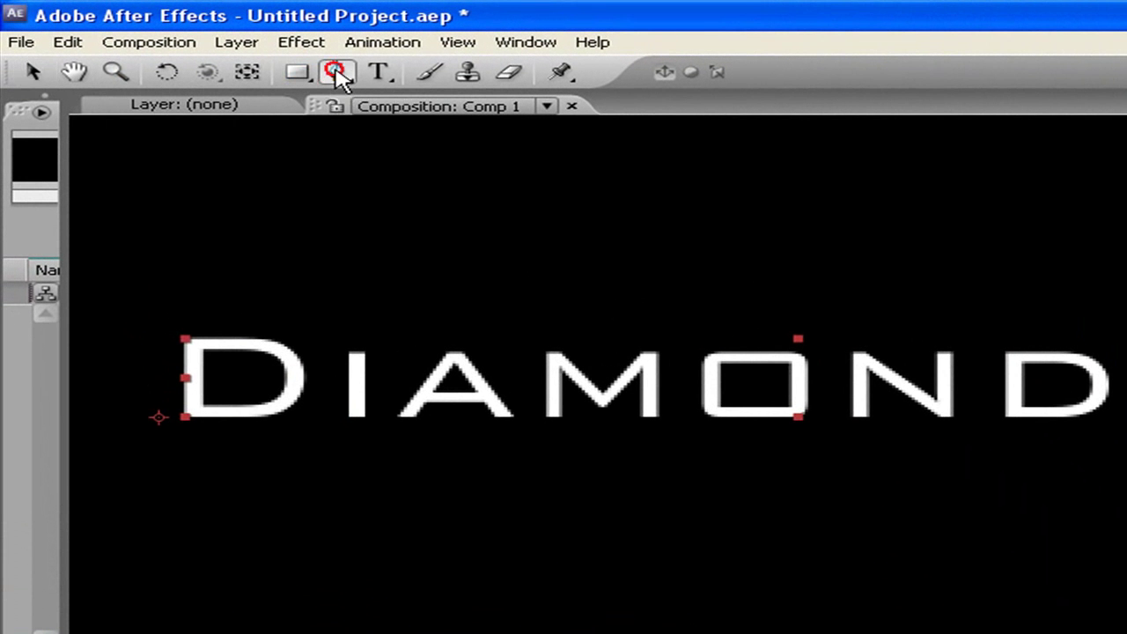
pyautogui.click(180, 339)
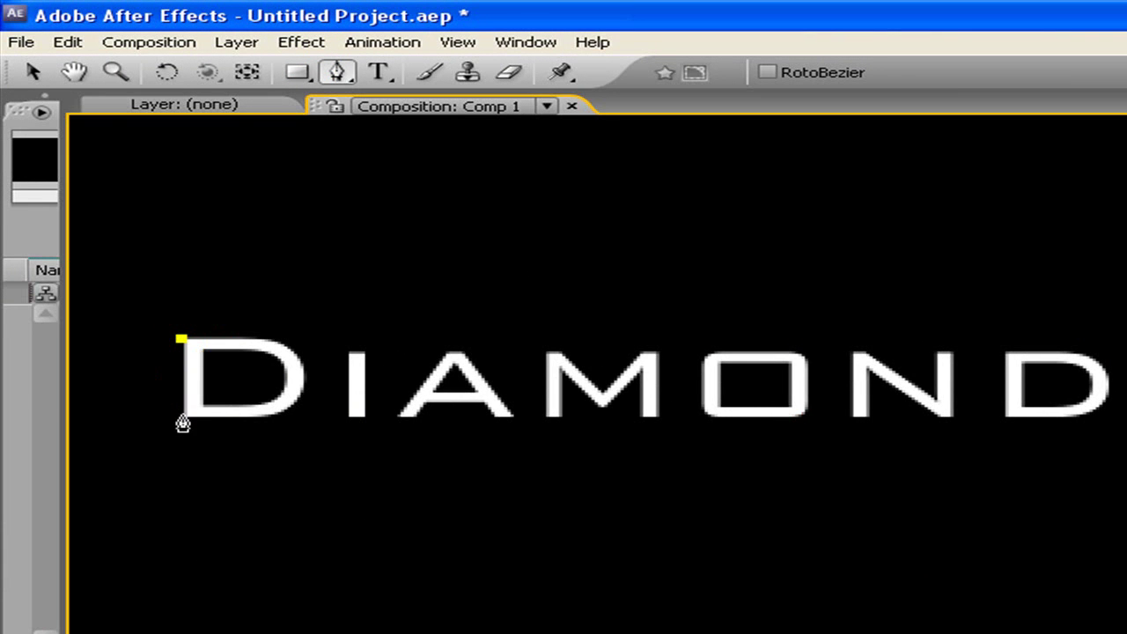
pyautogui.click(184, 416)
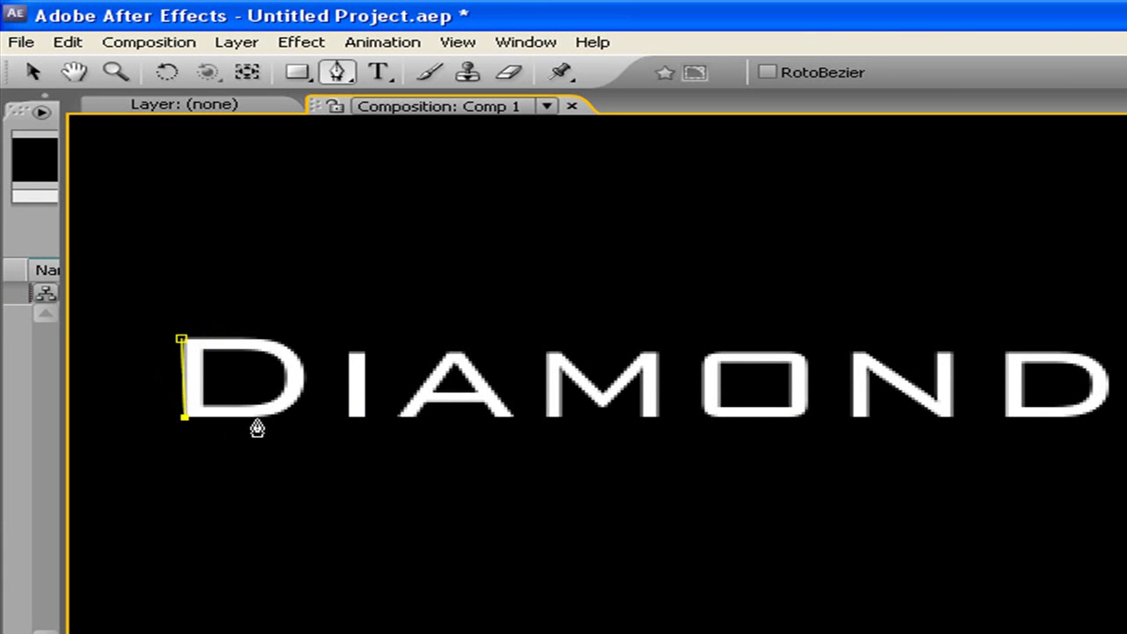
pyautogui.click(256, 418)
pyautogui.click(290, 407)
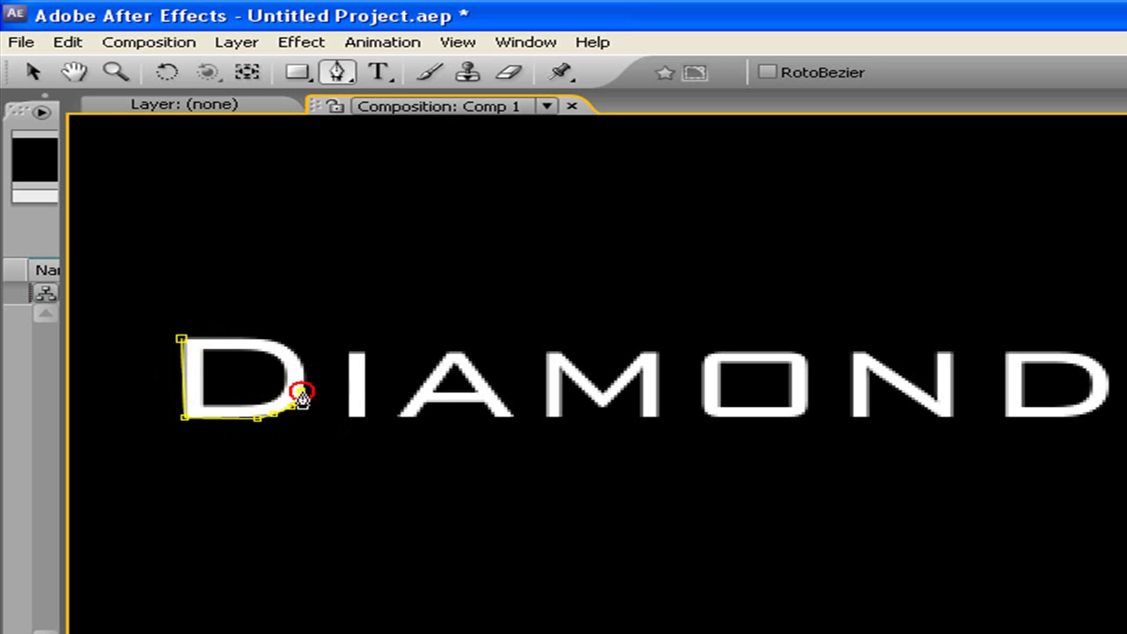
pyautogui.click(306, 370)
pyautogui.click(290, 346)
pyautogui.click(248, 342)
pyautogui.click(181, 339)
# Step: Draw a second closed mask around the D's inner hole
pyautogui.click(203, 353)
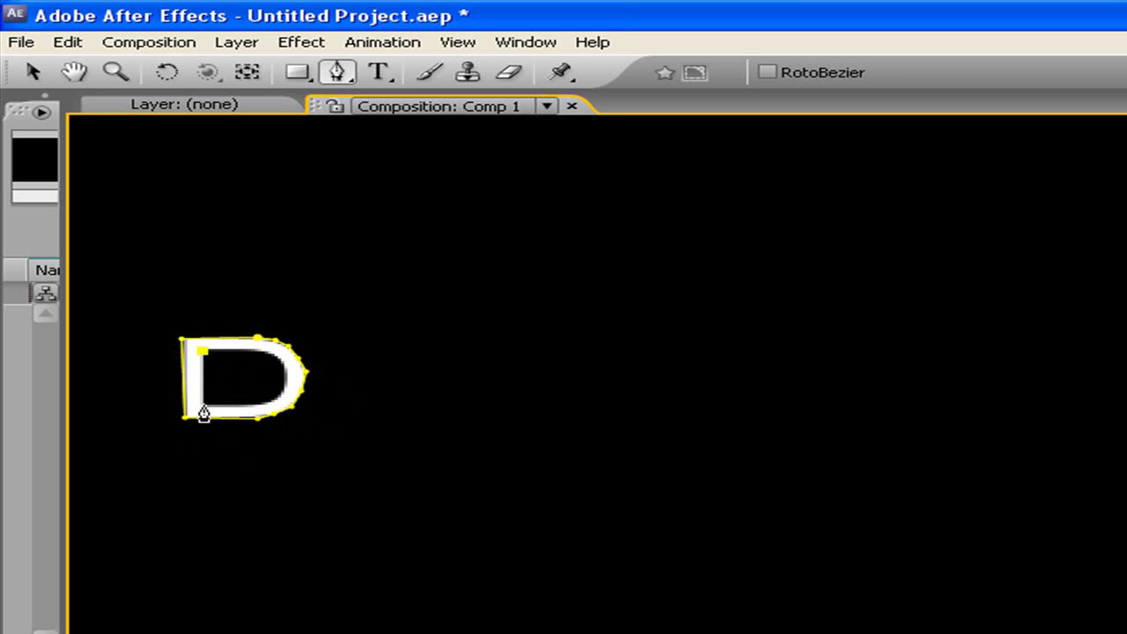
pyautogui.click(203, 405)
pyautogui.click(224, 405)
pyautogui.click(244, 405)
pyautogui.click(284, 392)
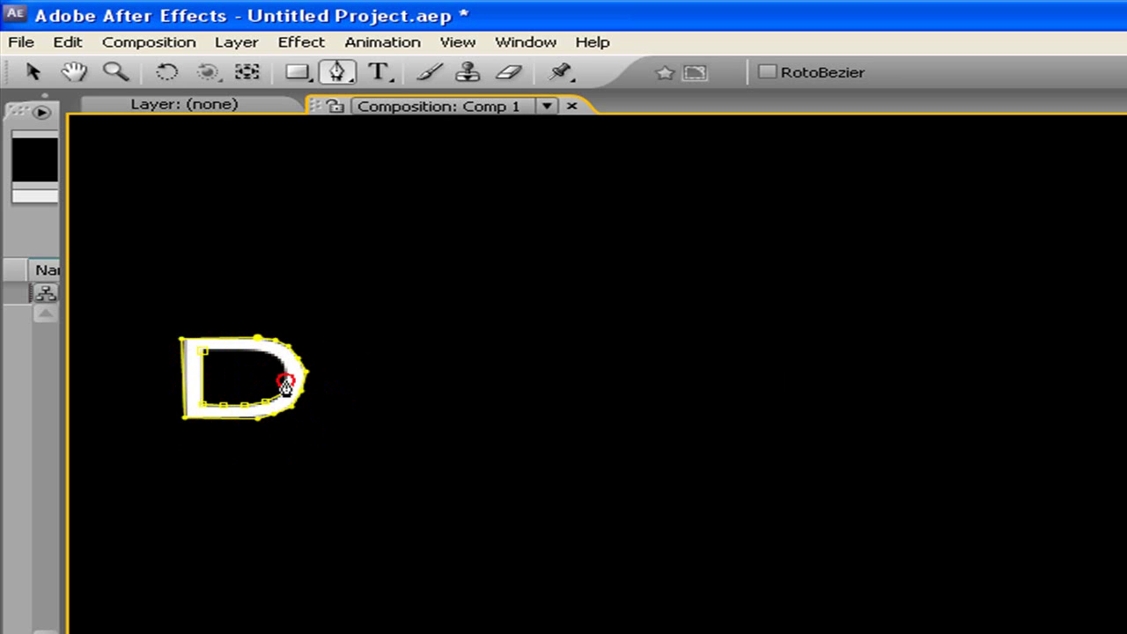
pyautogui.click(285, 365)
pyautogui.click(247, 350)
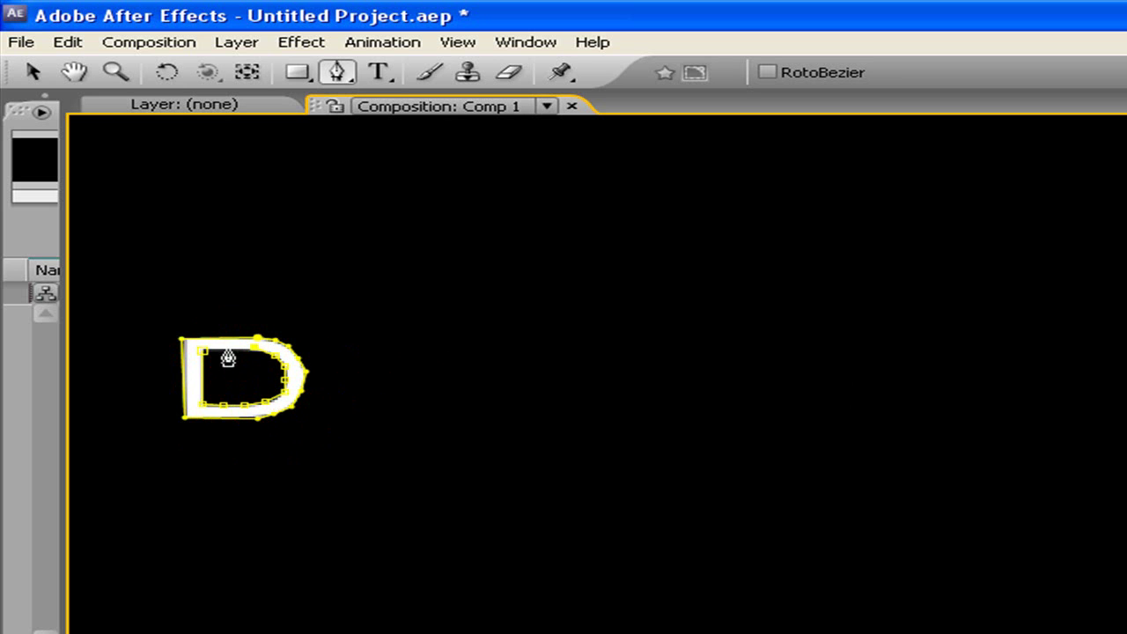
pyautogui.click(203, 352)
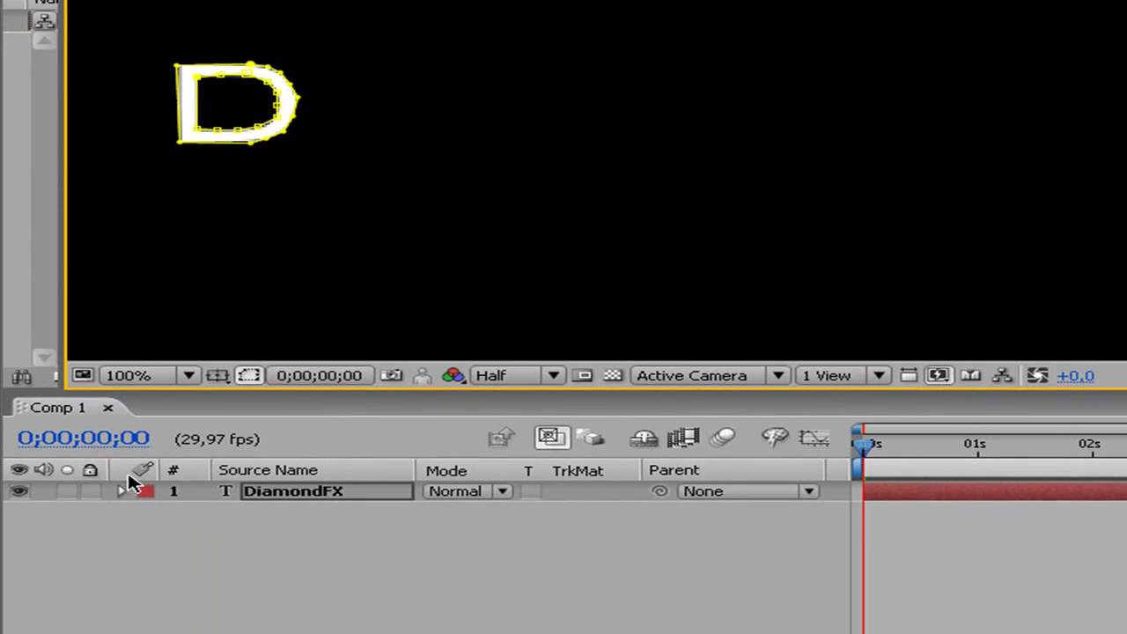
# Step: Set Mask 1's mode to Subtract so the D appears hollow
pyautogui.click(121, 492)
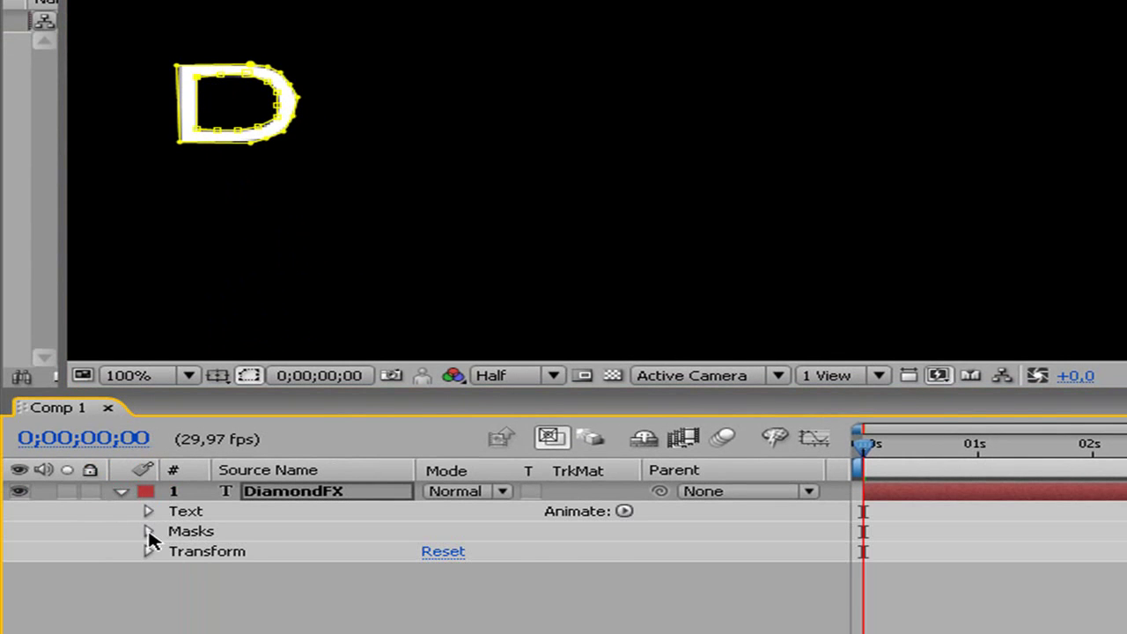
pyautogui.click(148, 532)
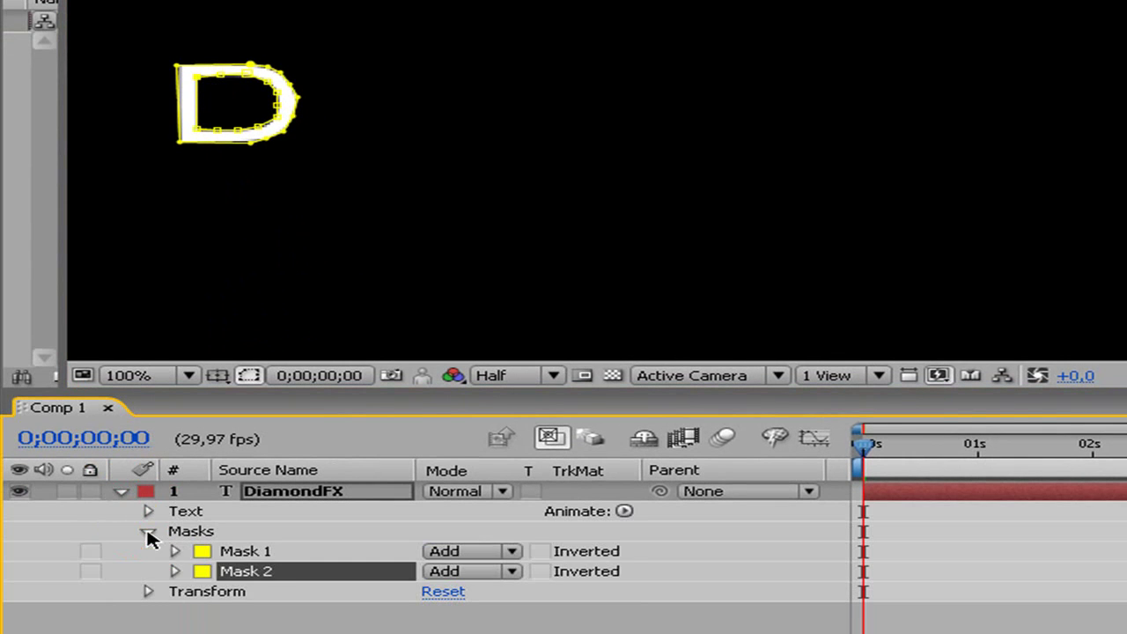
pyautogui.click(470, 553)
pyautogui.click(474, 572)
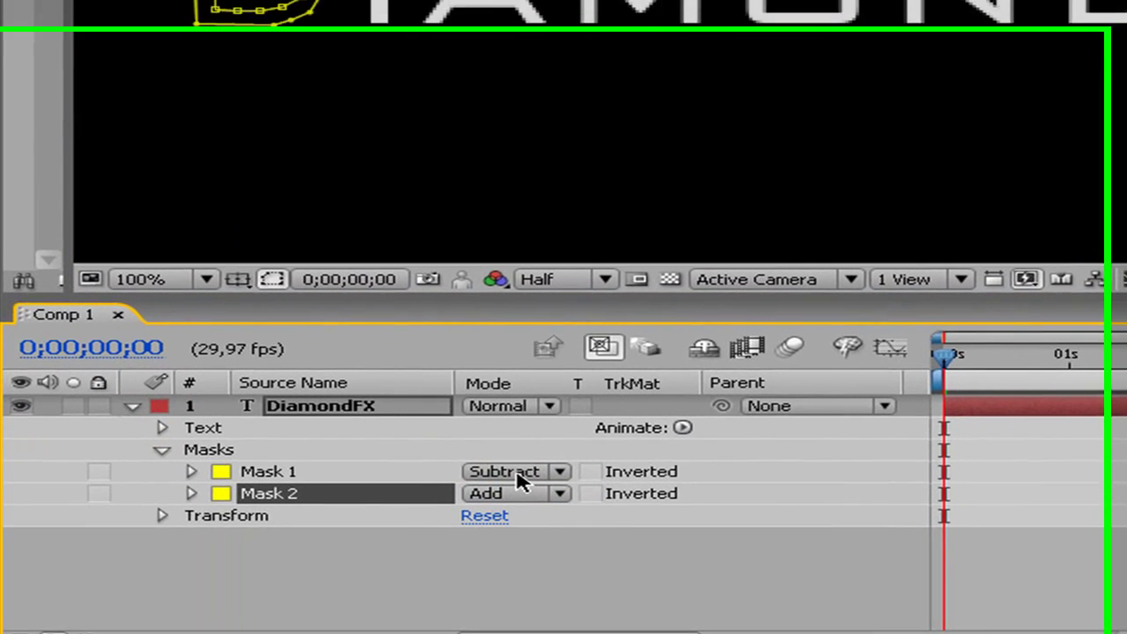
pyautogui.click(440, 53)
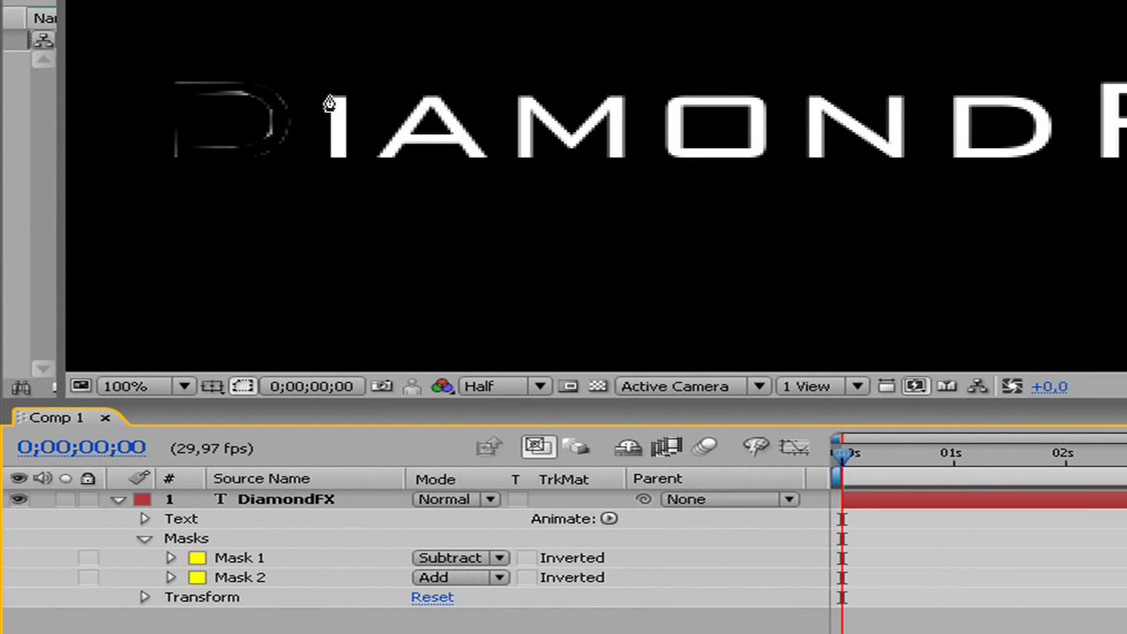
# Step: Delete the accidentally created Shape Layer 1, leaving DiamondFX as the only layer
pyautogui.click(328, 97)
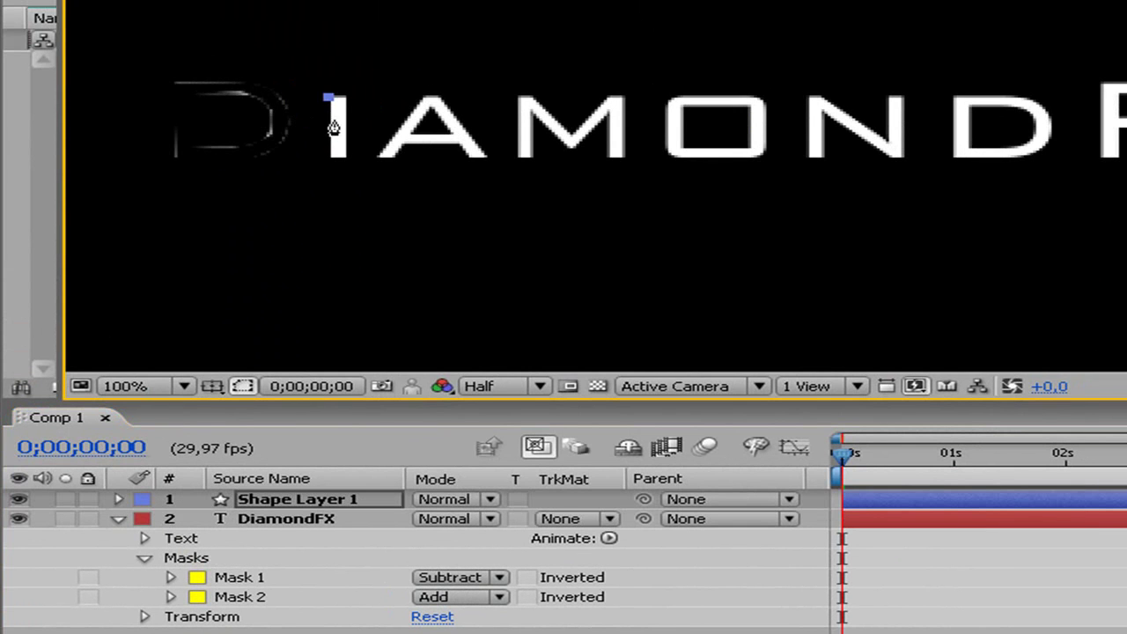
pyautogui.press('v')
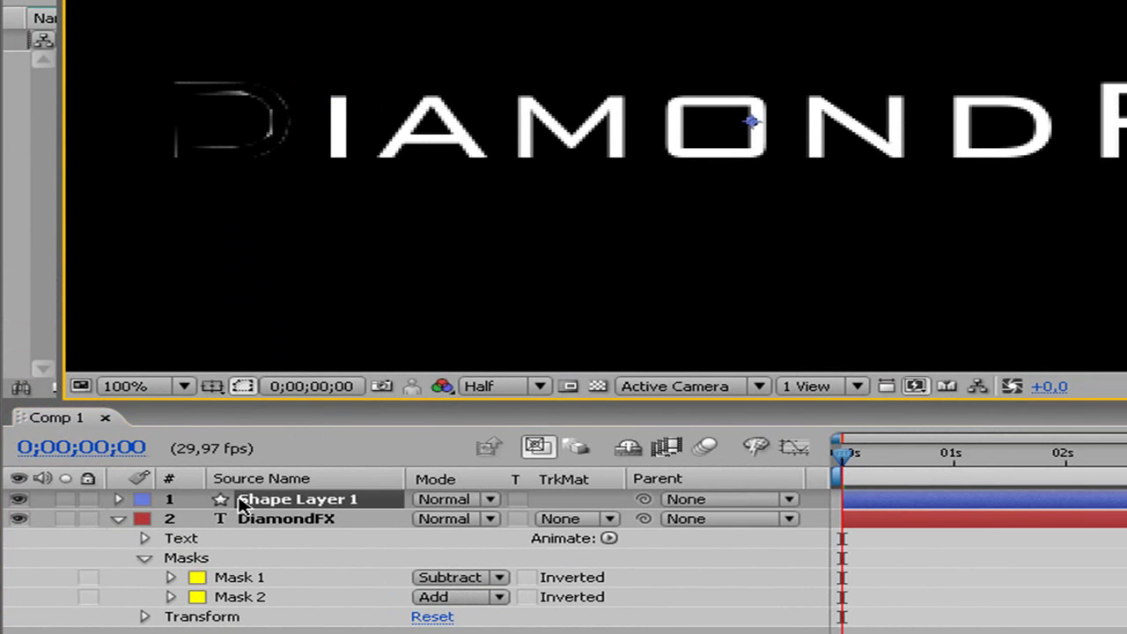
pyautogui.press('Delete')
pyautogui.click(120, 499)
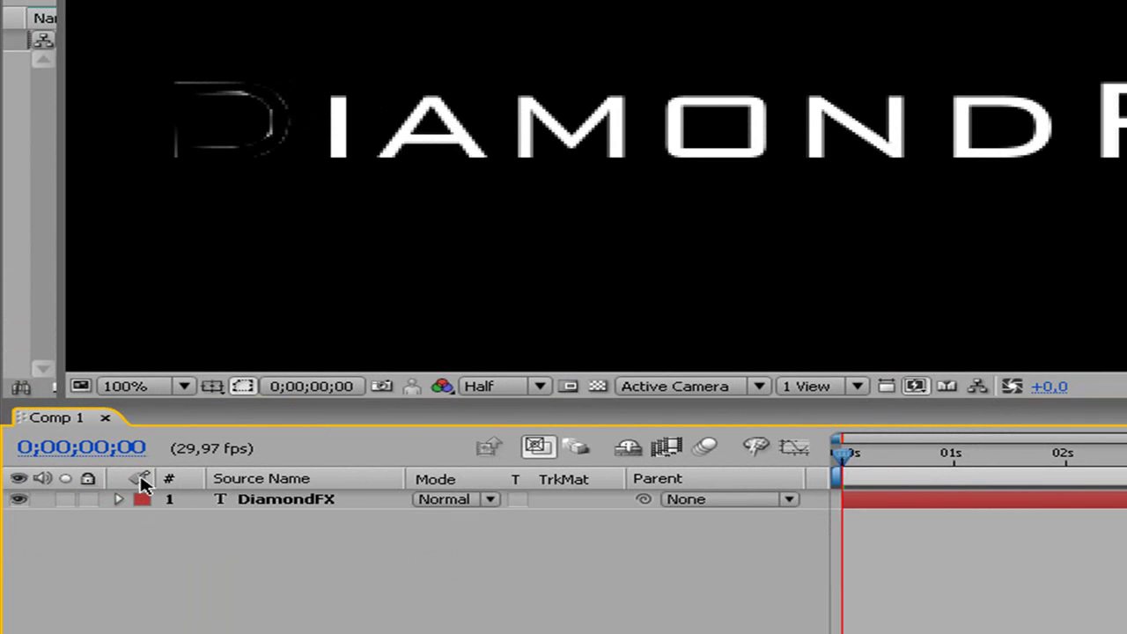
pyautogui.click(327, 98)
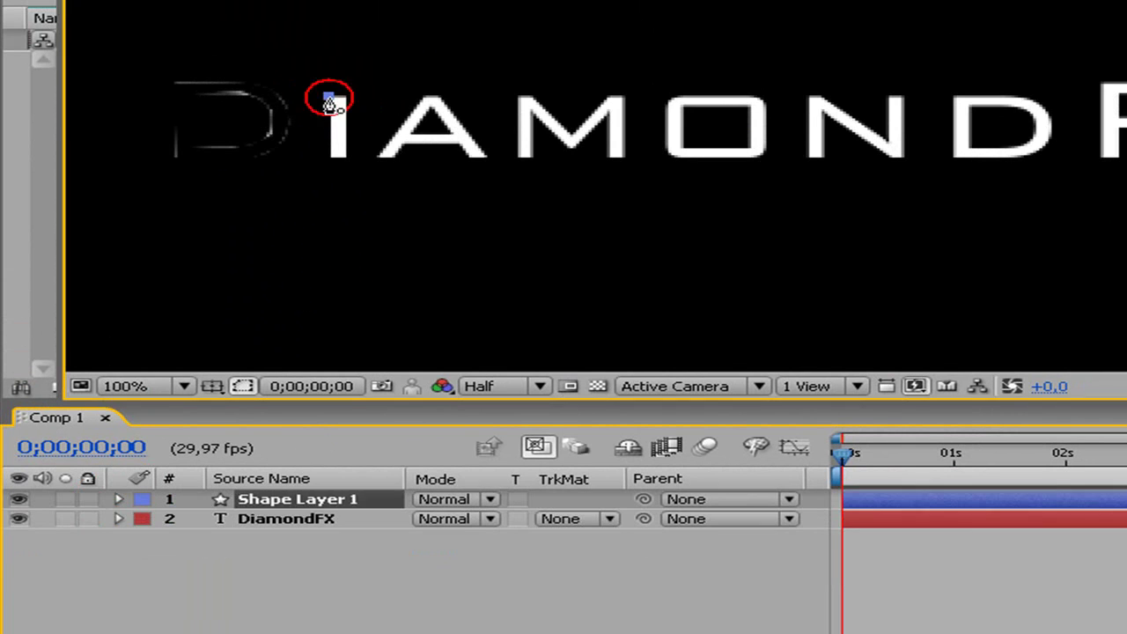
pyautogui.press('v')
pyautogui.press('Delete')
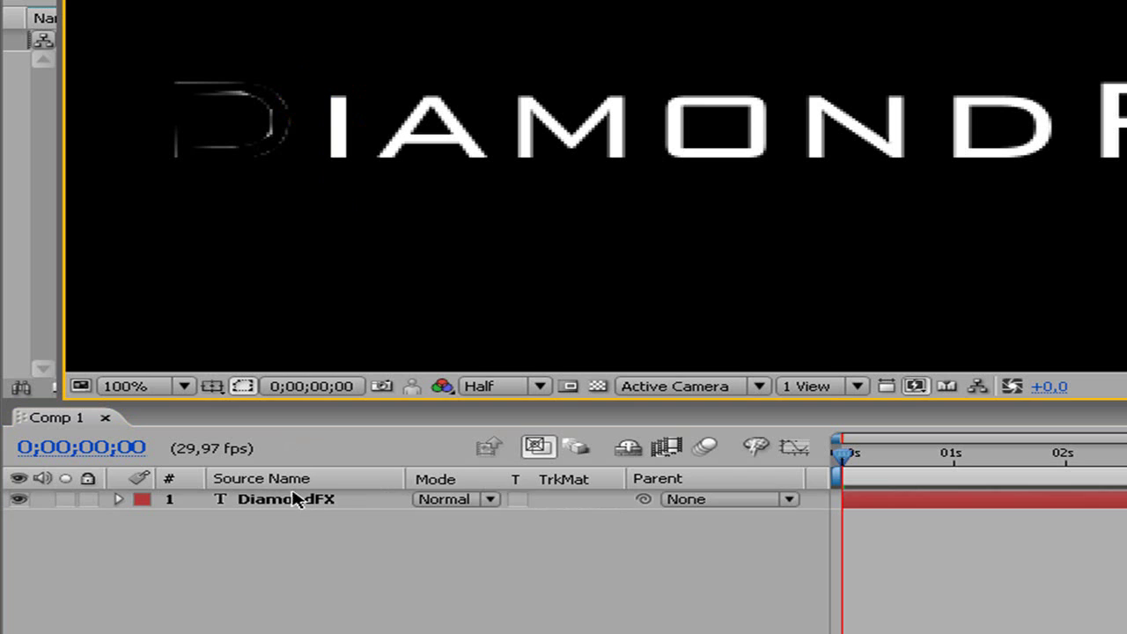
# Step: Trace closed masks around the I and the A, including the A's counter
pyautogui.click(291, 500)
pyautogui.click(327, 97)
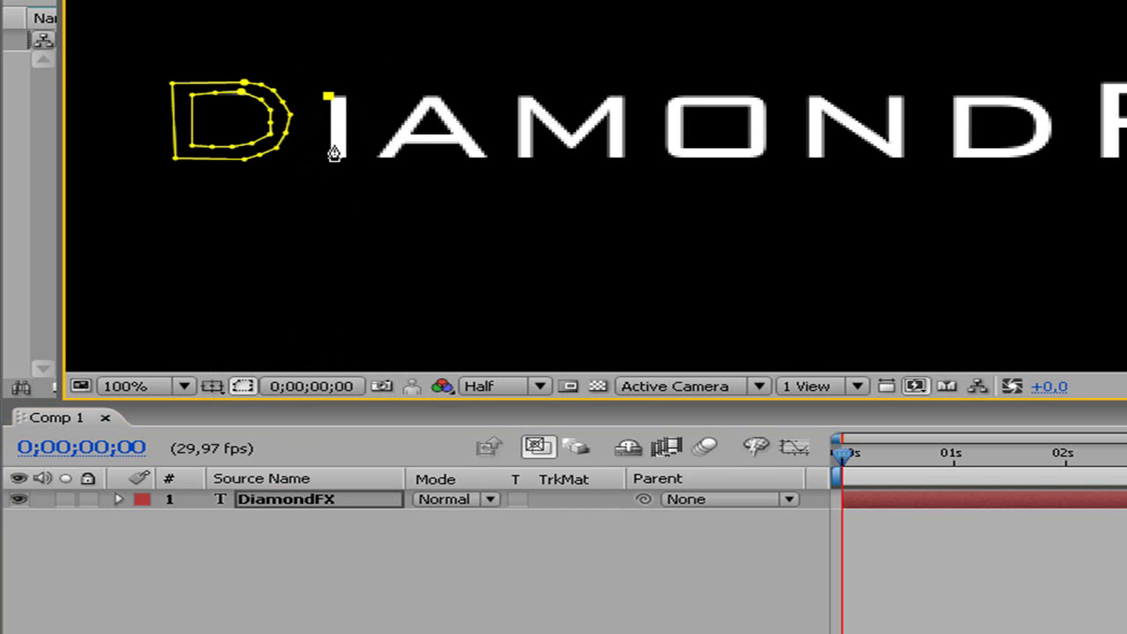
pyautogui.click(326, 157)
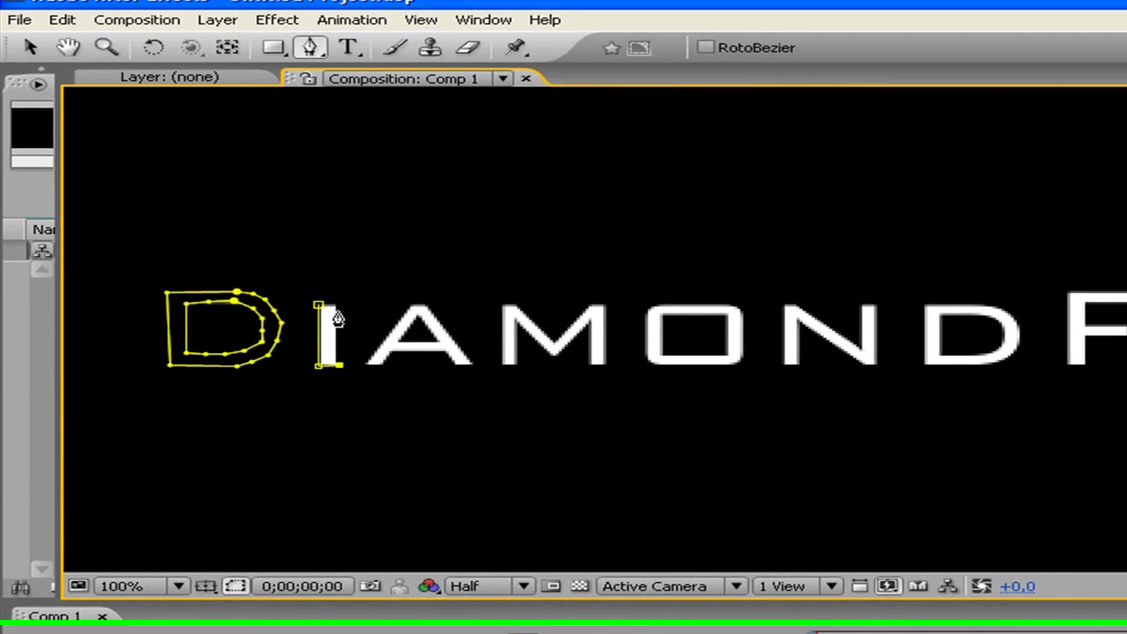
pyautogui.click(340, 306)
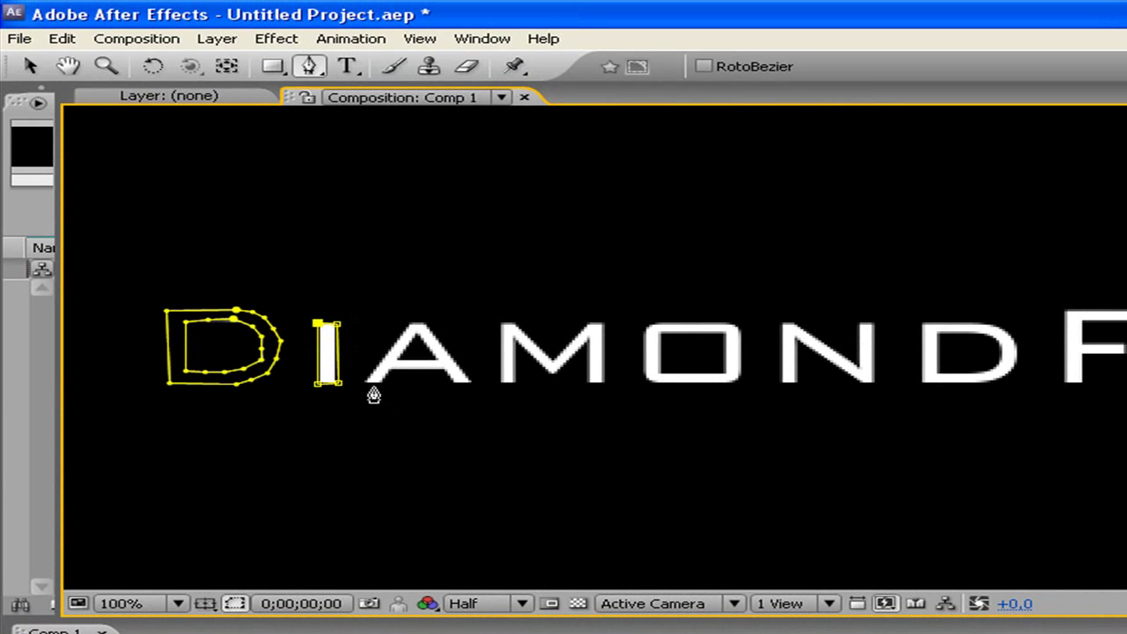
pyautogui.click(363, 380)
pyautogui.click(407, 325)
pyautogui.click(469, 381)
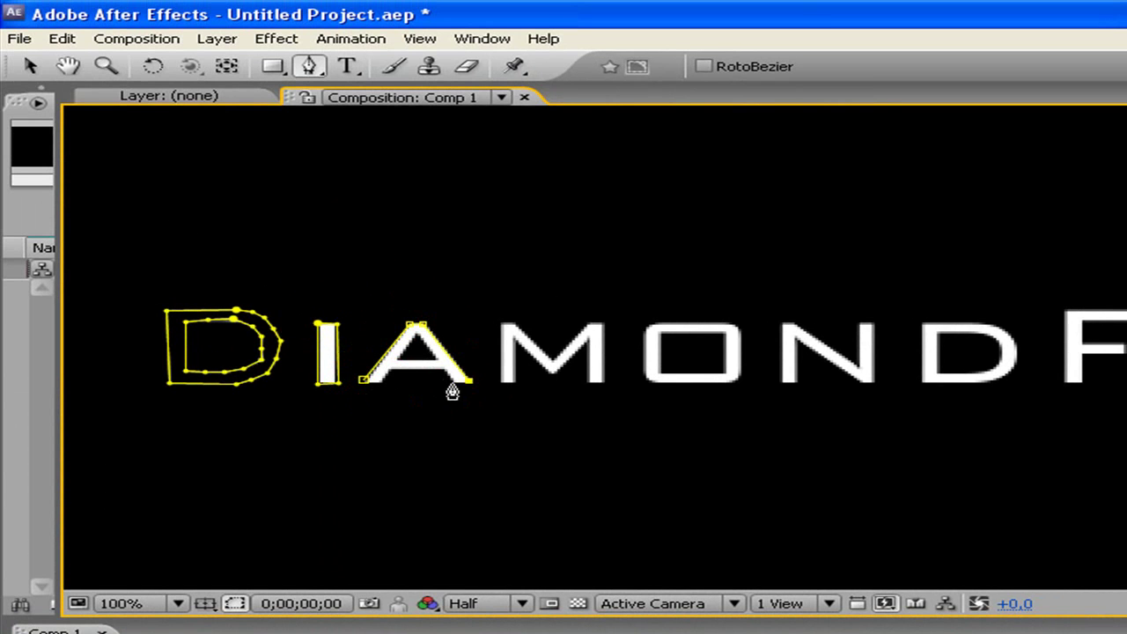
pyautogui.click(379, 374)
pyautogui.click(377, 382)
pyautogui.click(398, 359)
pyautogui.click(417, 336)
pyautogui.click(396, 358)
# Step: Trace a closed mask around the M
pyautogui.click(500, 381)
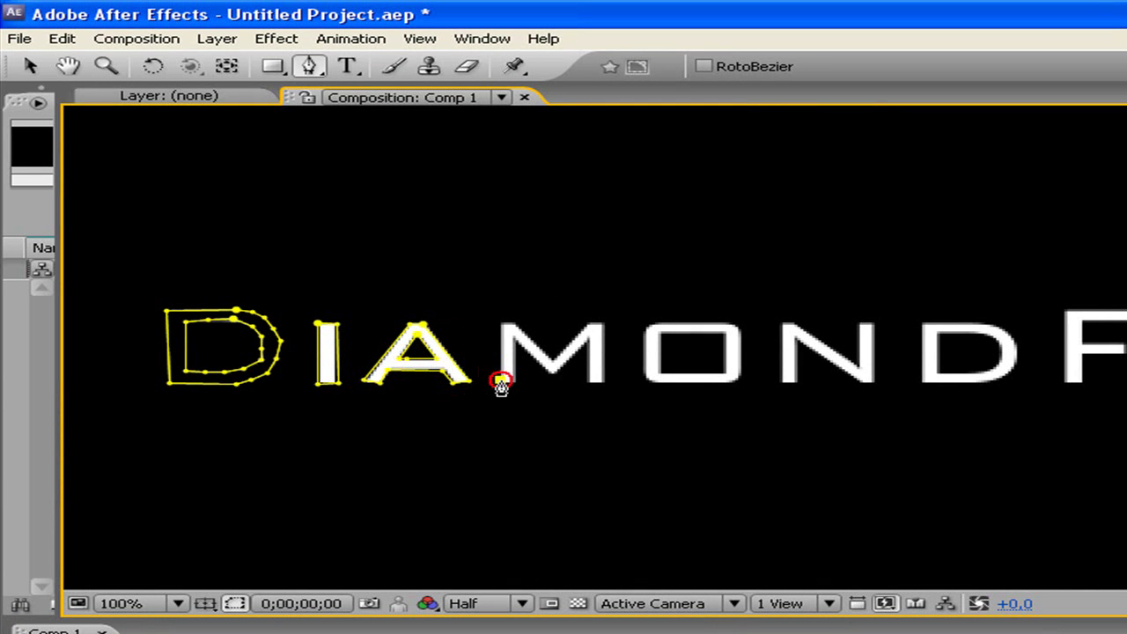
pyautogui.click(501, 323)
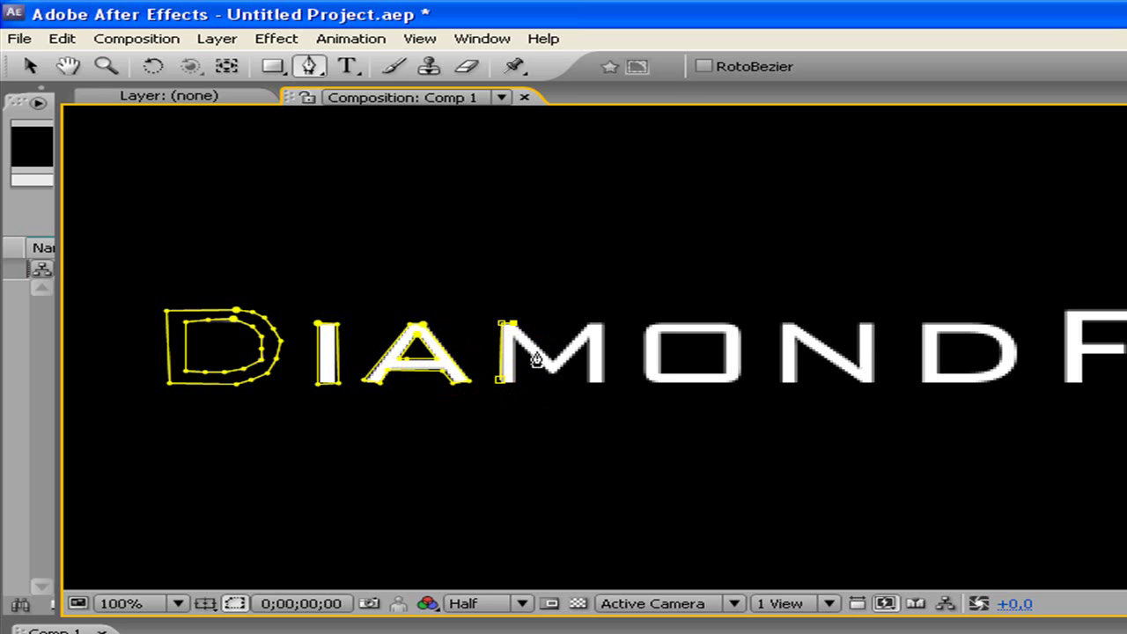
pyautogui.click(585, 324)
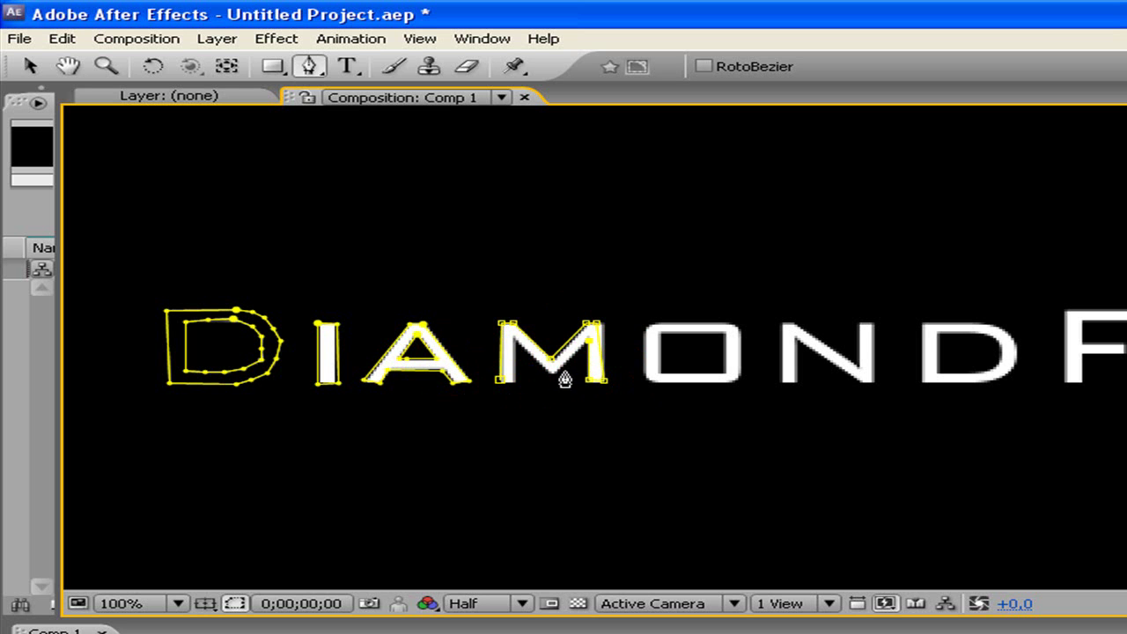
pyautogui.click(553, 370)
pyautogui.click(515, 381)
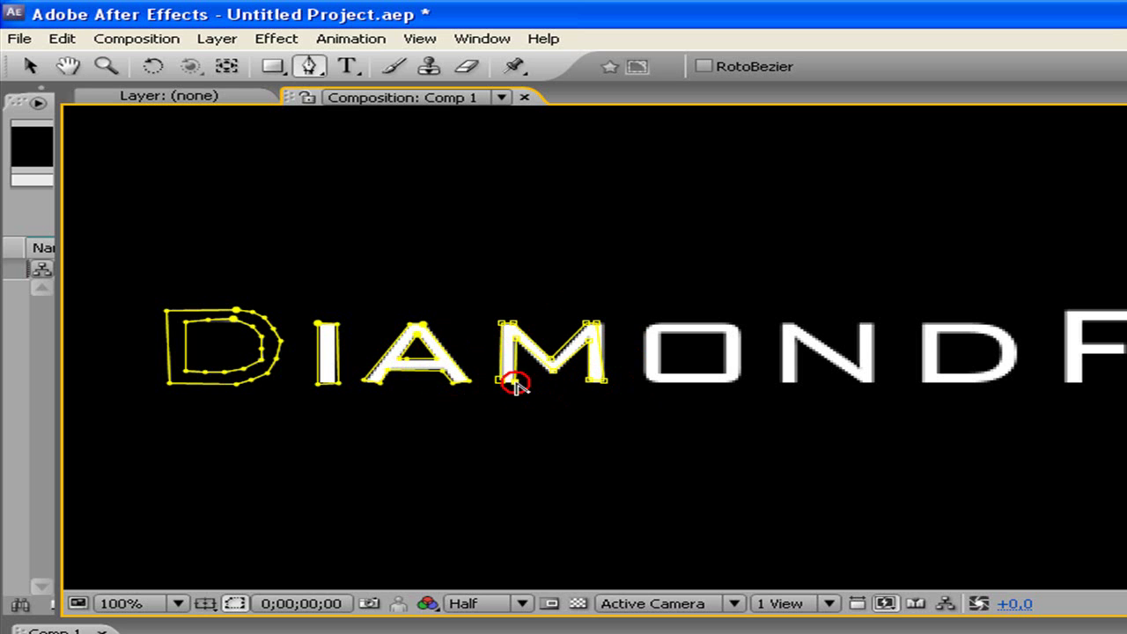
# Step: Trace two closed masks around the O
pyautogui.click(661, 333)
pyautogui.click(661, 373)
pyautogui.click(721, 374)
pyautogui.click(724, 333)
pyautogui.click(648, 329)
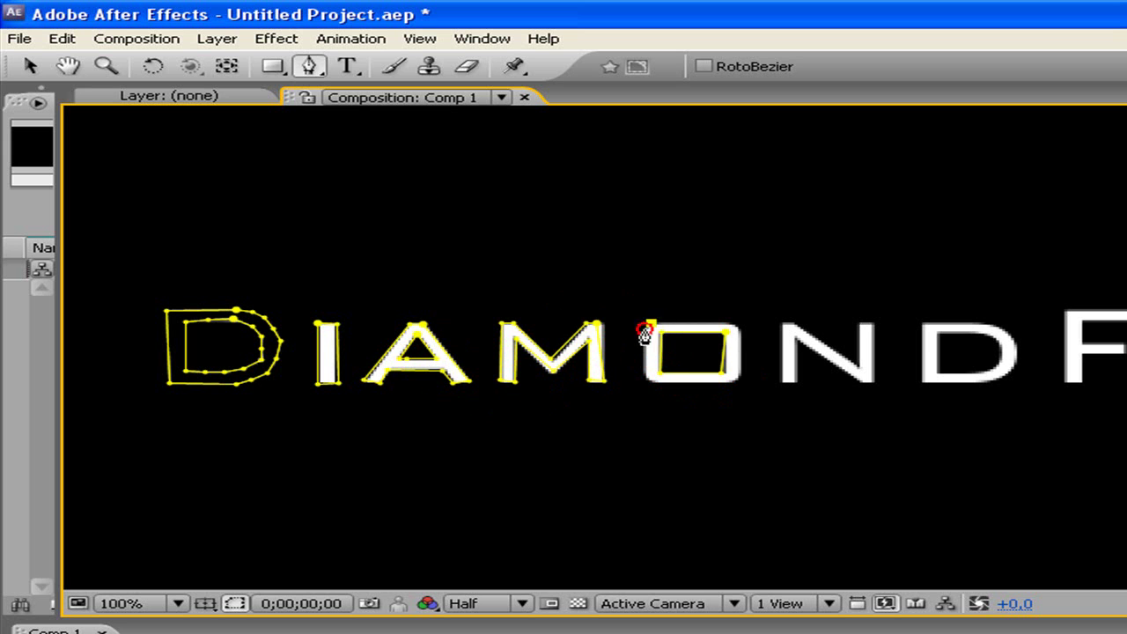
pyautogui.click(649, 380)
pyautogui.moveTo(653, 388); pyautogui.dragTo(746, 365)
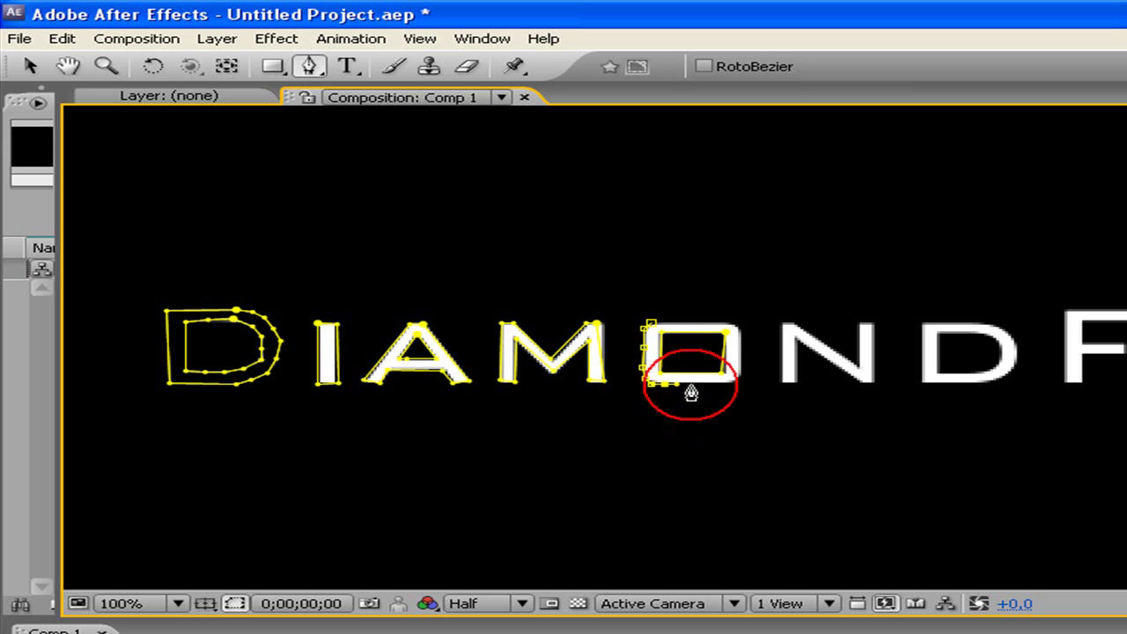
pyautogui.click(742, 325)
pyautogui.click(660, 325)
# Step: Trace a closed mask around the N
pyautogui.moveTo(781, 381)
pyautogui.mouseDown()
pyautogui.moveTo(780, 358)
pyautogui.moveTo(833, 352)
pyautogui.mouseUp()
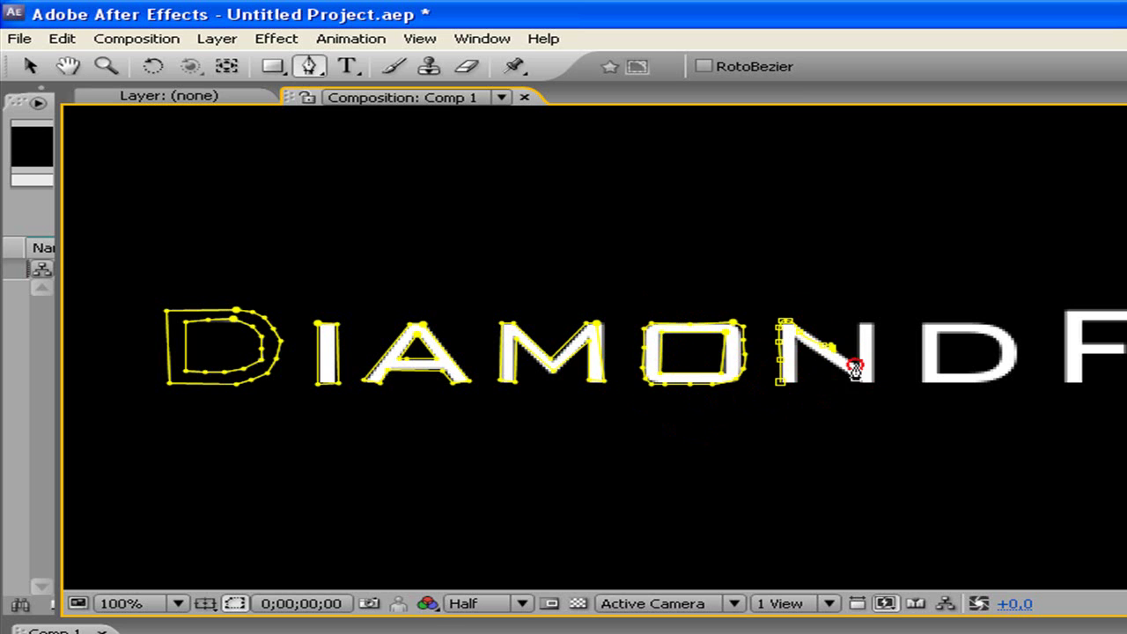
pyautogui.click(854, 364)
pyautogui.click(872, 382)
pyautogui.click(800, 348)
pyautogui.click(787, 379)
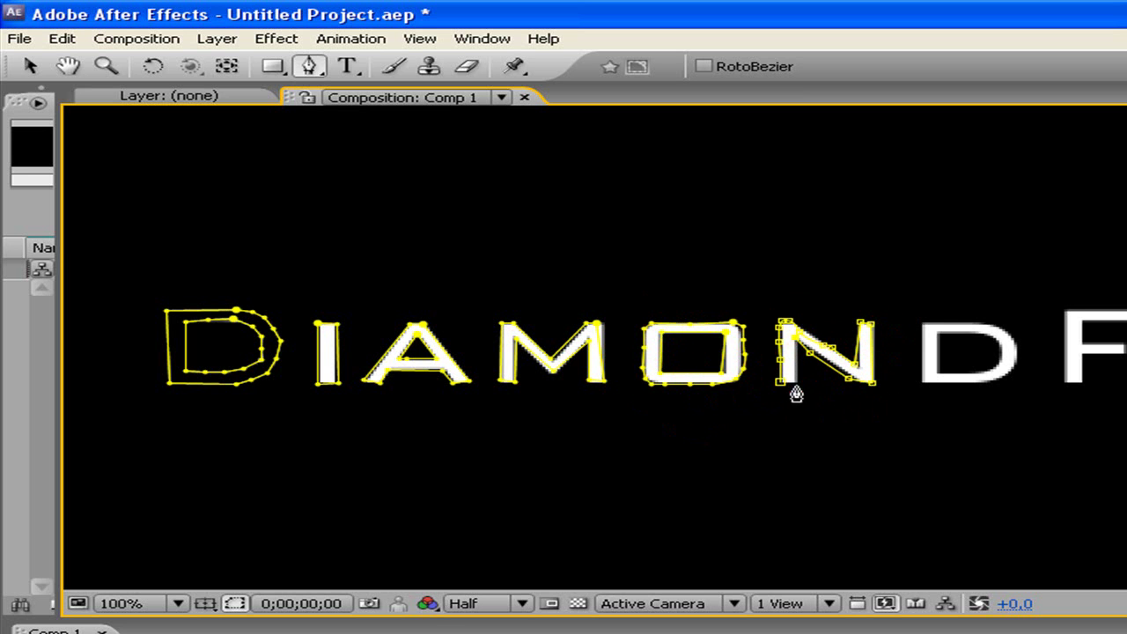
# Step: Trace the second D's outer outline and begin a mask around its counter
pyautogui.click(920, 379)
pyautogui.click(920, 325)
pyautogui.click(984, 325)
pyautogui.click(1013, 335)
pyautogui.moveTo(1019, 344); pyautogui.dragTo(1019, 372)
pyautogui.click(1001, 380)
pyautogui.click(960, 378)
pyautogui.click(921, 379)
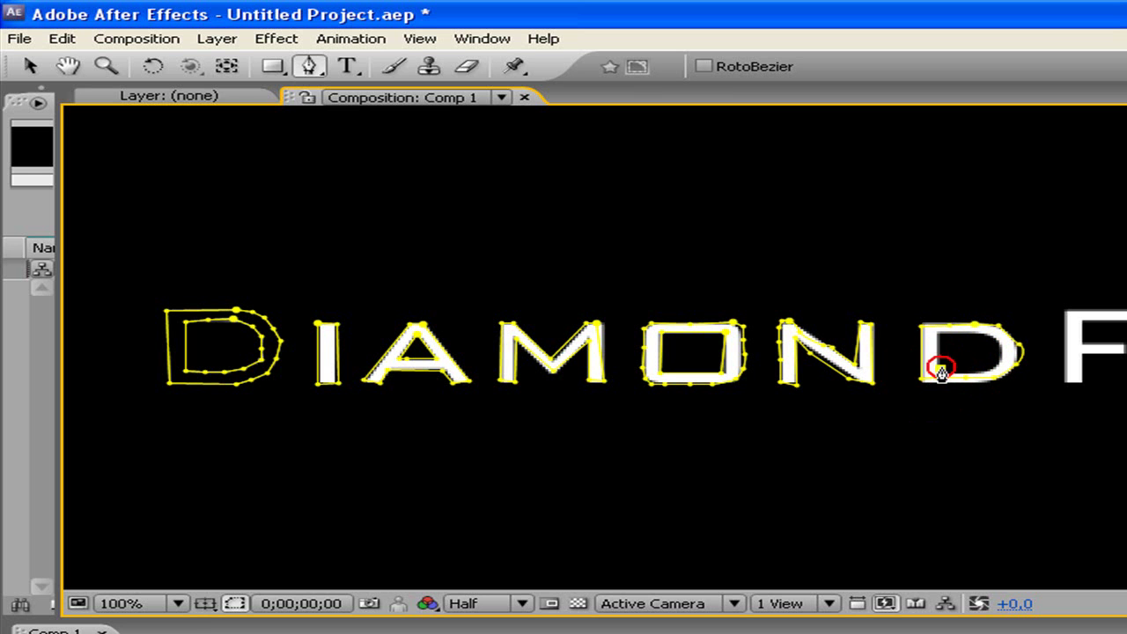
pyautogui.click(937, 333)
pyautogui.click(978, 334)
pyautogui.moveTo(992, 352); pyautogui.dragTo(992, 377)
pyautogui.click(951, 377)
# Step: Trace a closed mask around the F
pyautogui.click(1060, 381)
pyautogui.click(1064, 314)
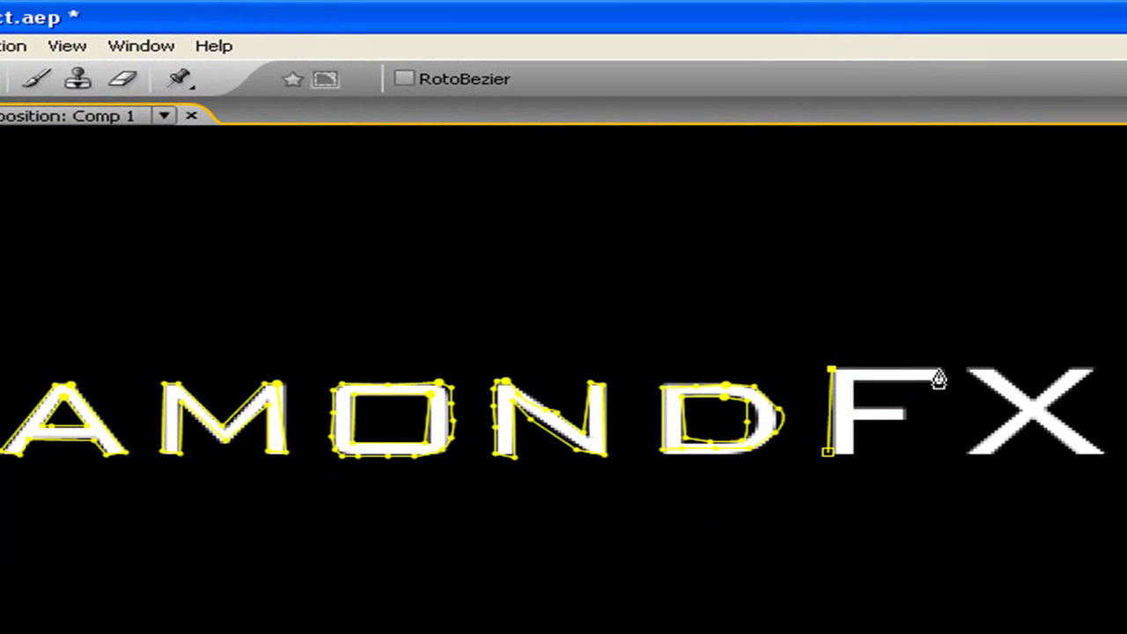
pyautogui.click(937, 371)
pyautogui.click(942, 377)
pyautogui.click(856, 384)
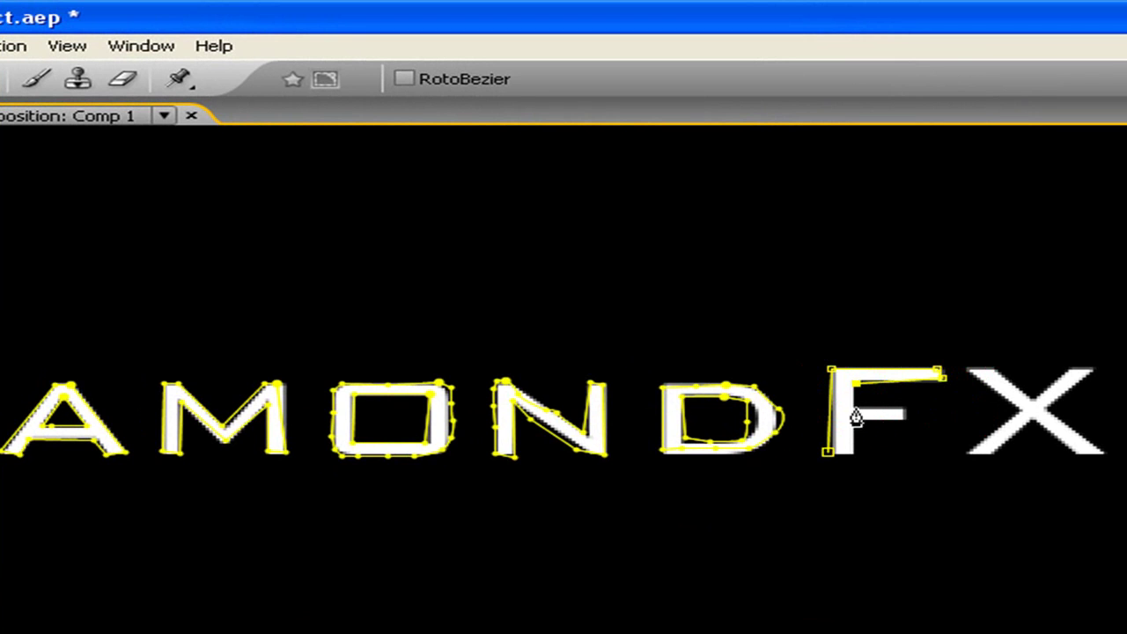
pyautogui.click(855, 406)
pyautogui.click(900, 409)
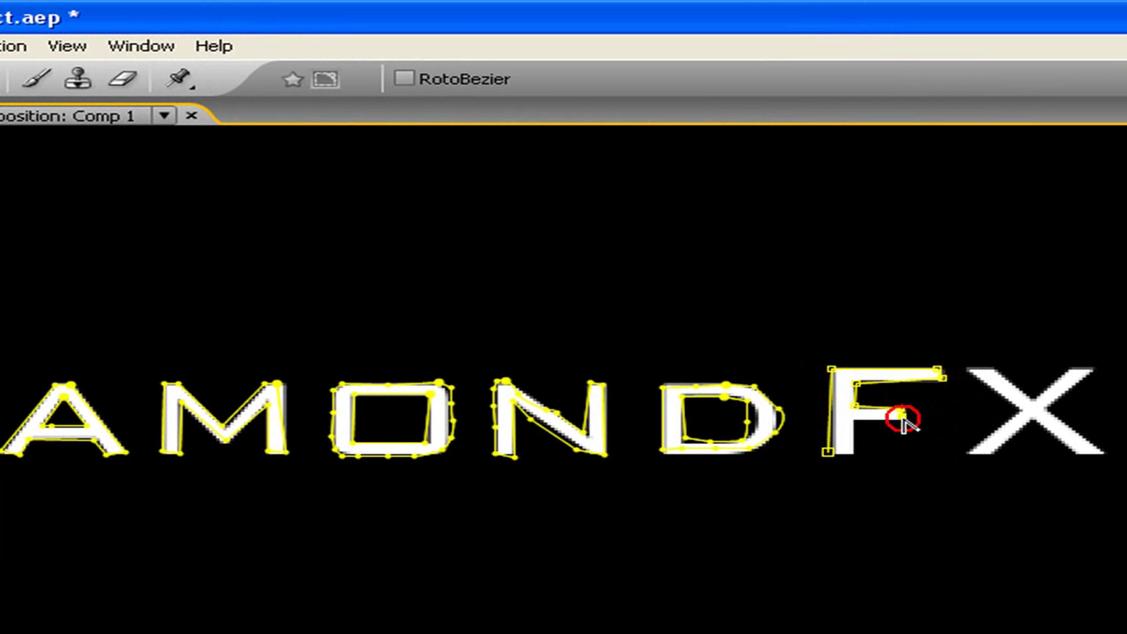
pyautogui.click(859, 440)
pyautogui.click(855, 452)
# Step: Trace a closed mask around the X
pyautogui.click(968, 451)
pyautogui.click(1019, 409)
pyautogui.click(996, 372)
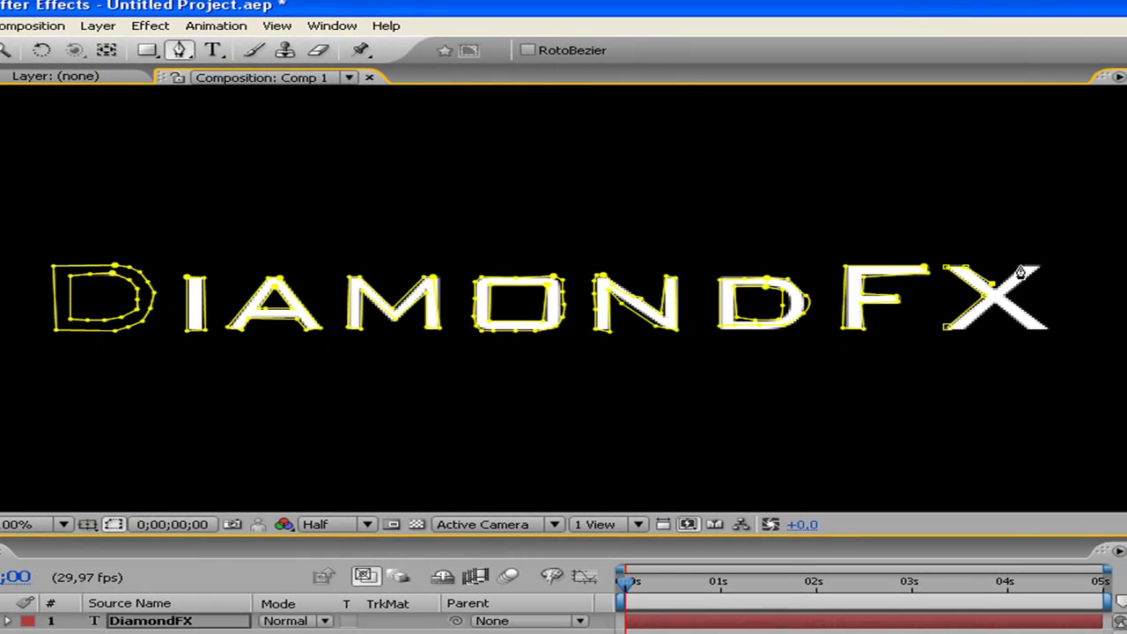
pyautogui.click(1021, 266)
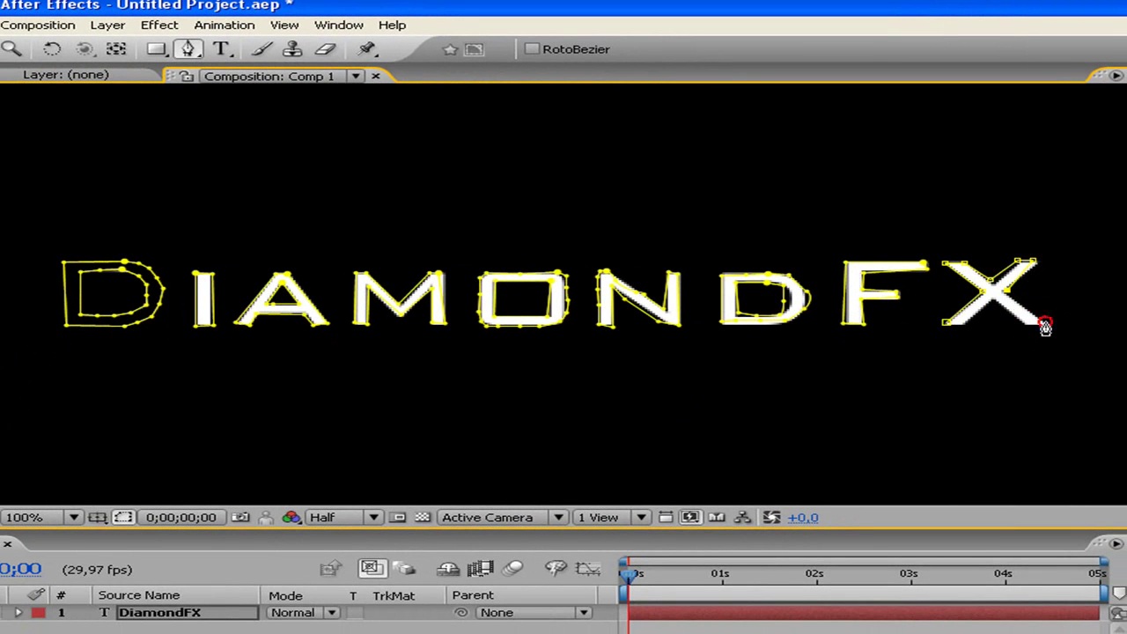
pyautogui.click(1028, 325)
pyautogui.click(995, 299)
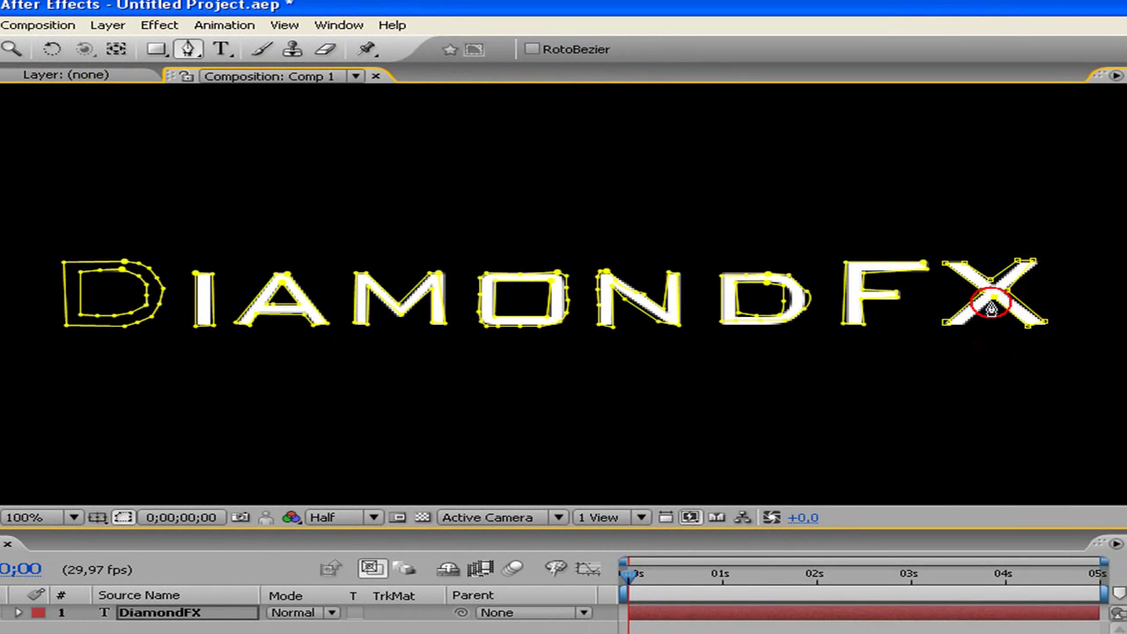
pyautogui.click(949, 325)
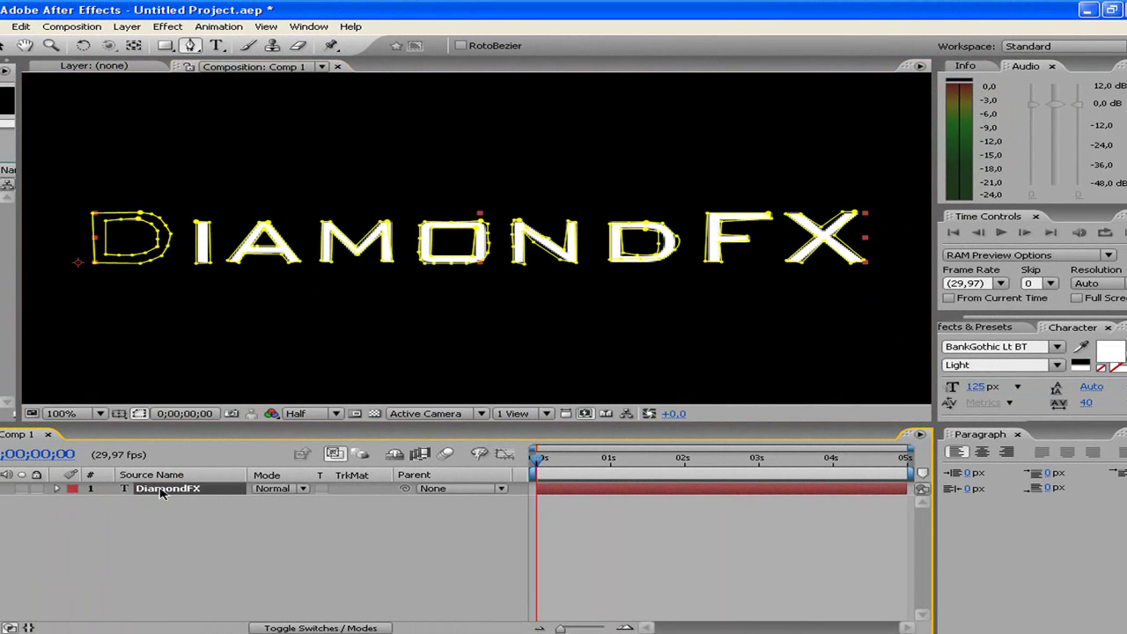
# Step: Apply Trapcode 3D Stroke to the text and set its Thickness to 5 at 50% view
pyautogui.click(167, 27)
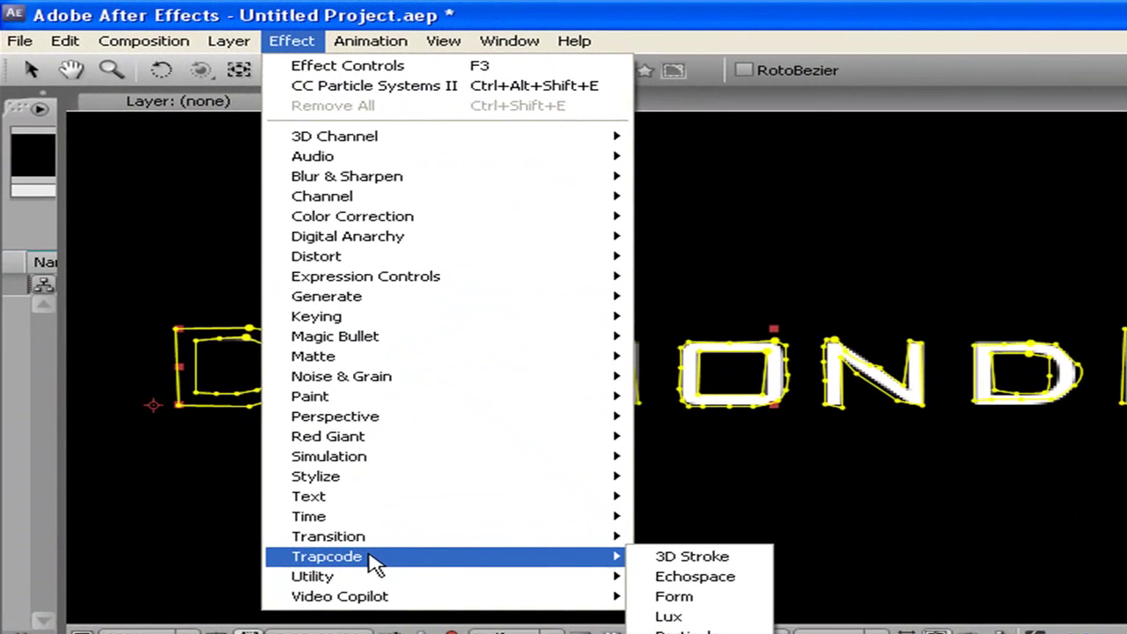
pyautogui.moveTo(329, 558)
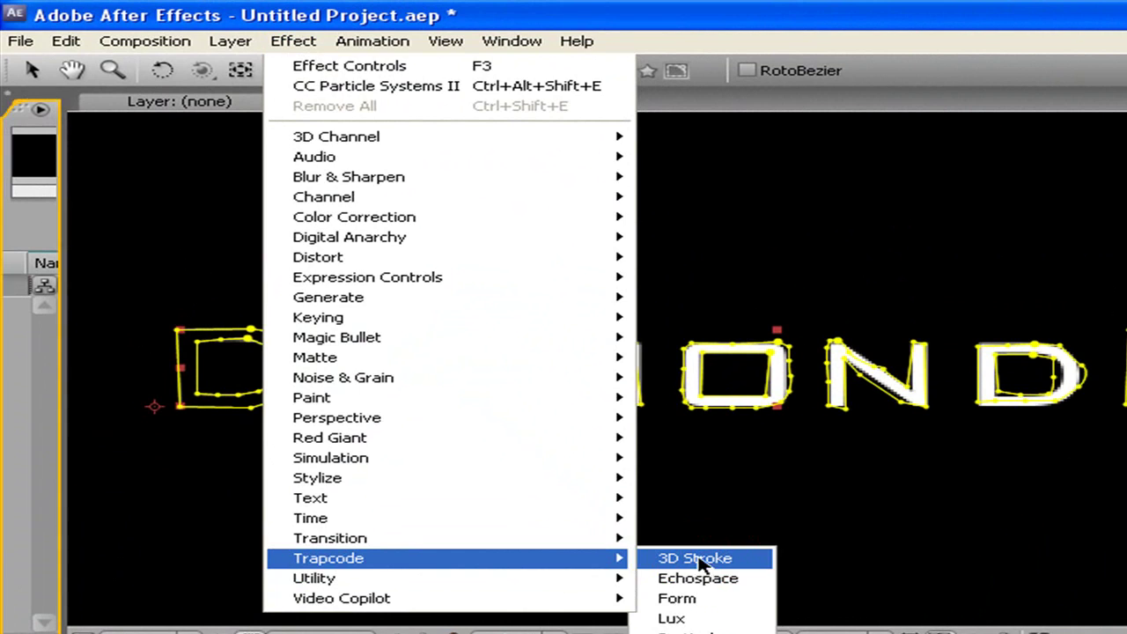
pyautogui.click(700, 561)
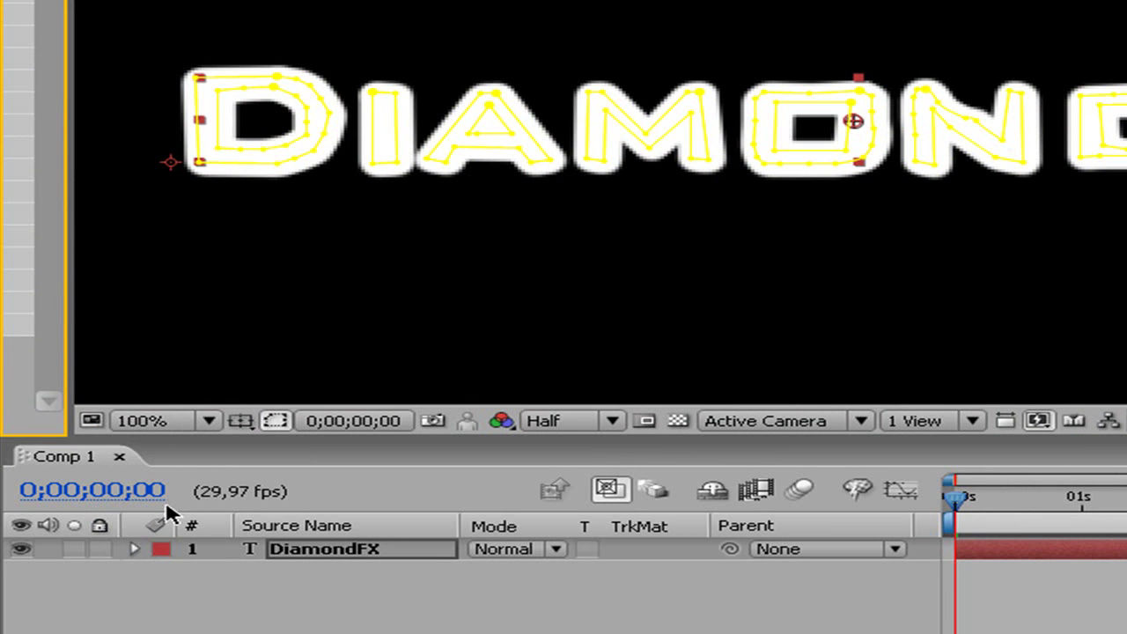
pyautogui.press(',')
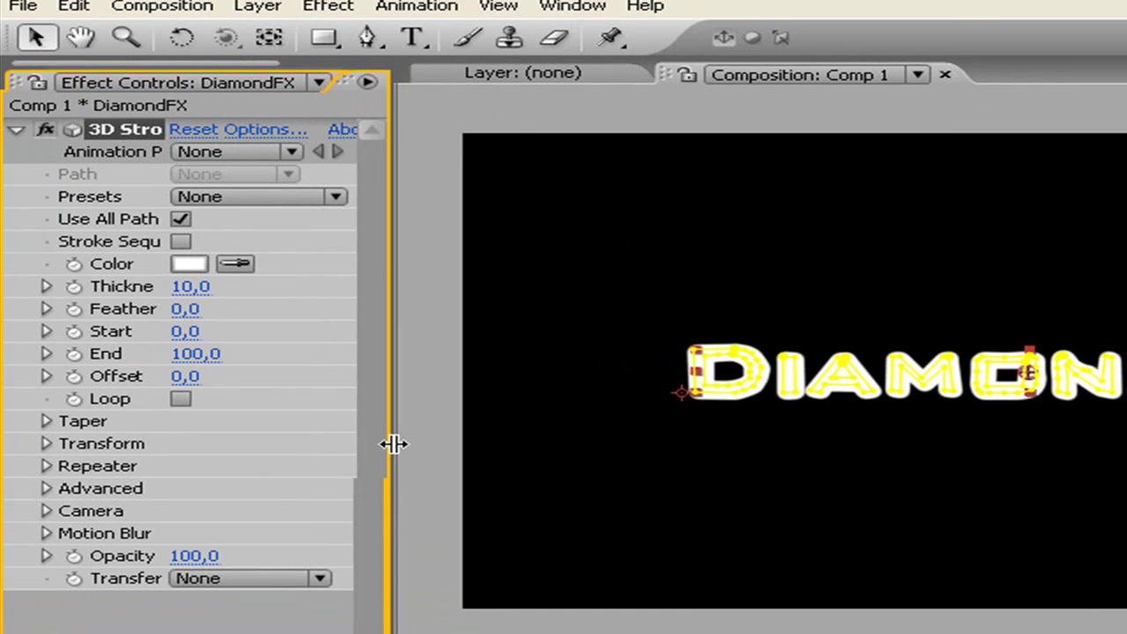
pyautogui.moveTo(67, 312); pyautogui.dragTo(480, 440)
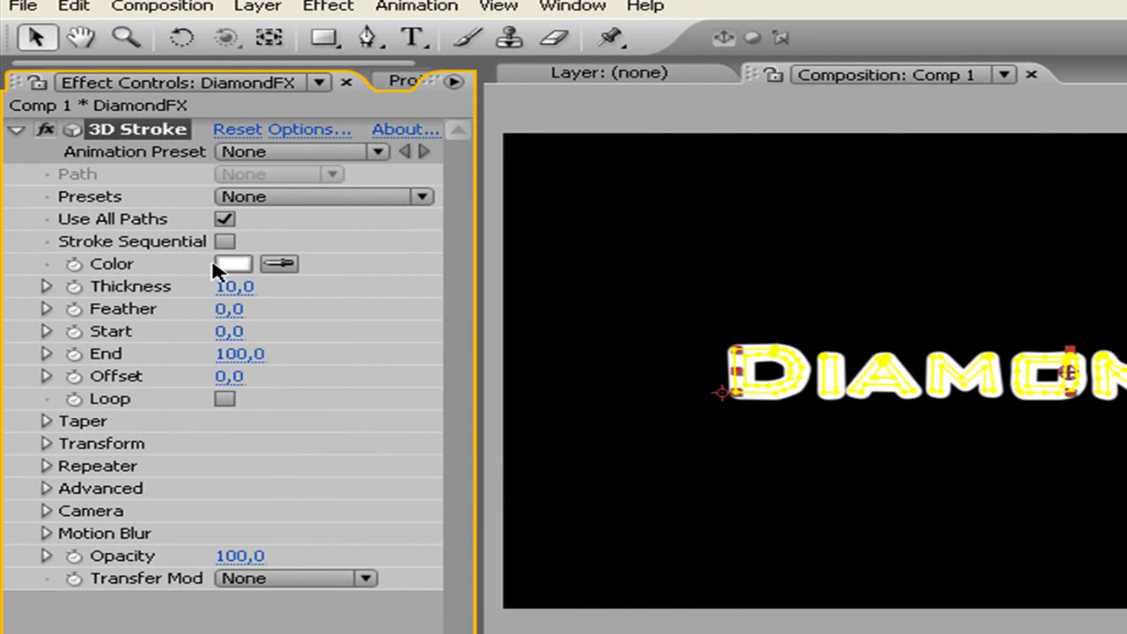
pyautogui.click(227, 287)
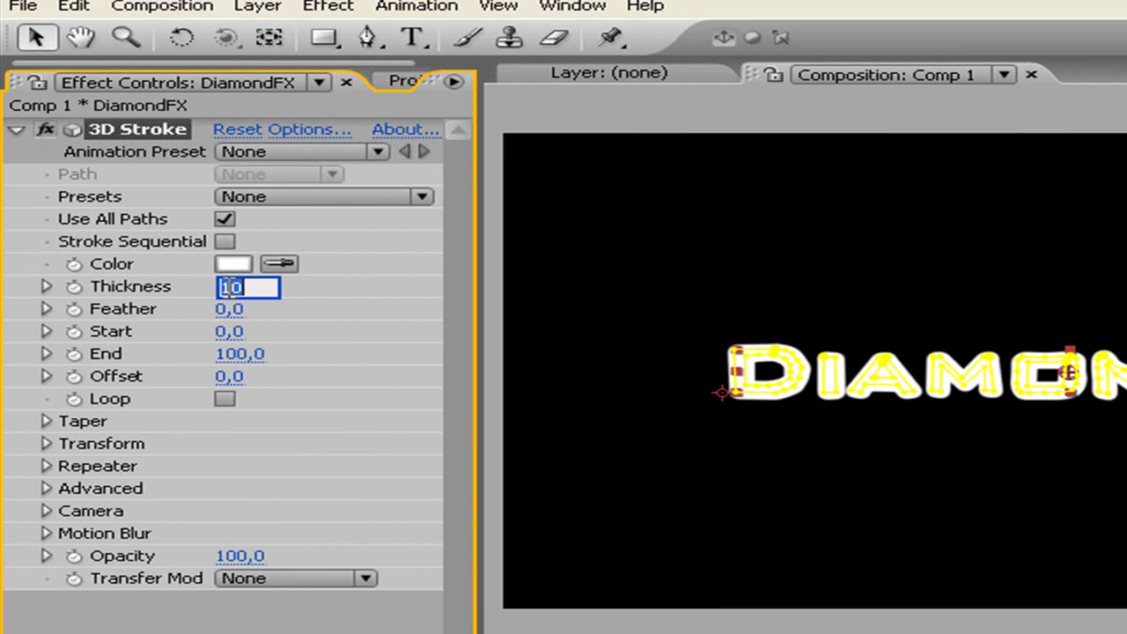
pyautogui.write('5')
pyautogui.press('Return')
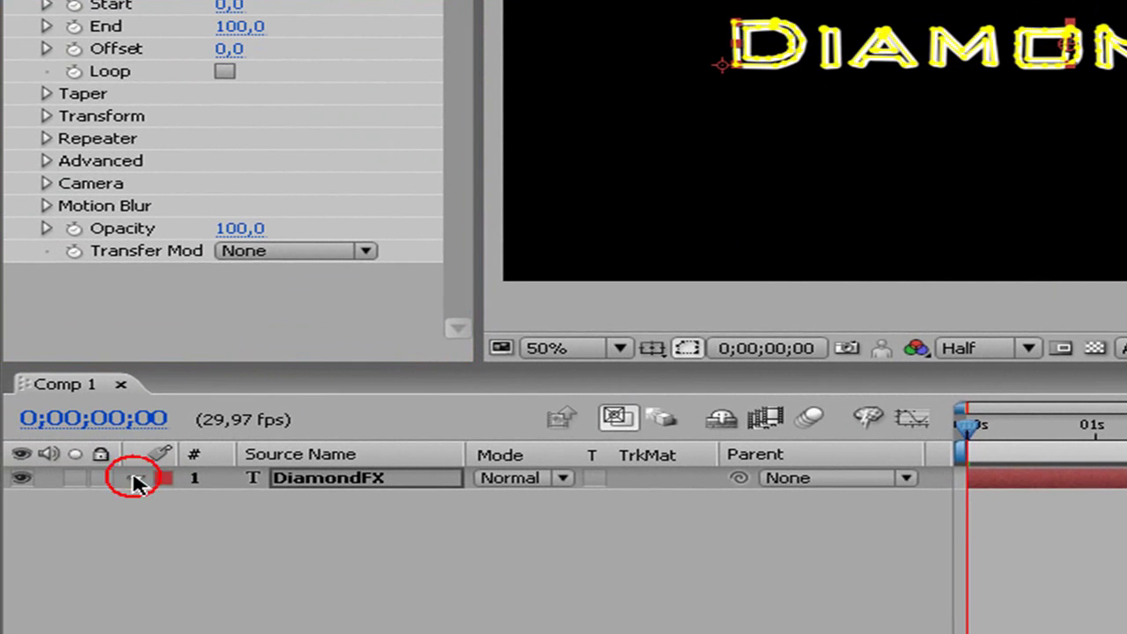
# Step: Expose the 3D Stroke settings in the timeline and raise Feather to 100
pyautogui.click(44, 552)
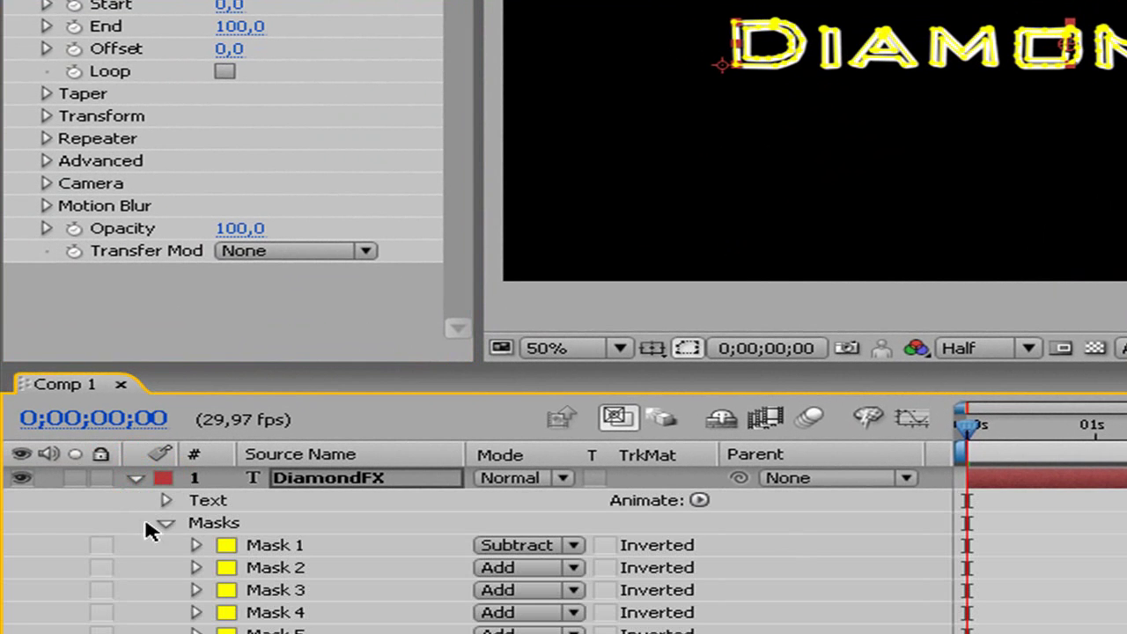
pyautogui.click(167, 524)
pyautogui.click(164, 546)
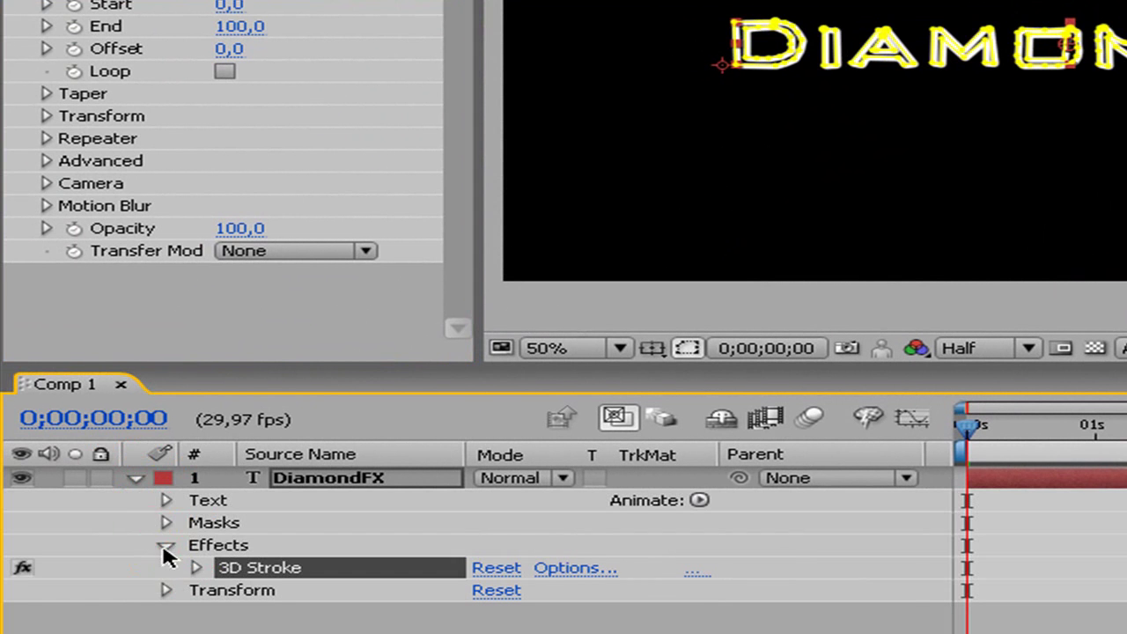
pyautogui.click(187, 566)
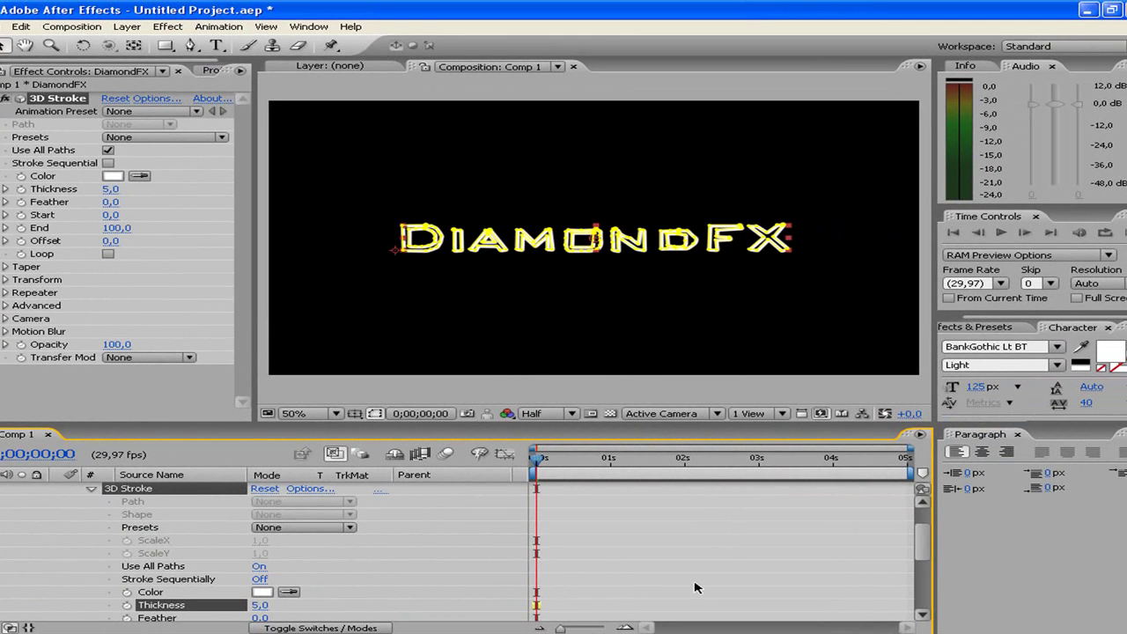
pyautogui.moveTo(920, 535); pyautogui.dragTo(921, 554)
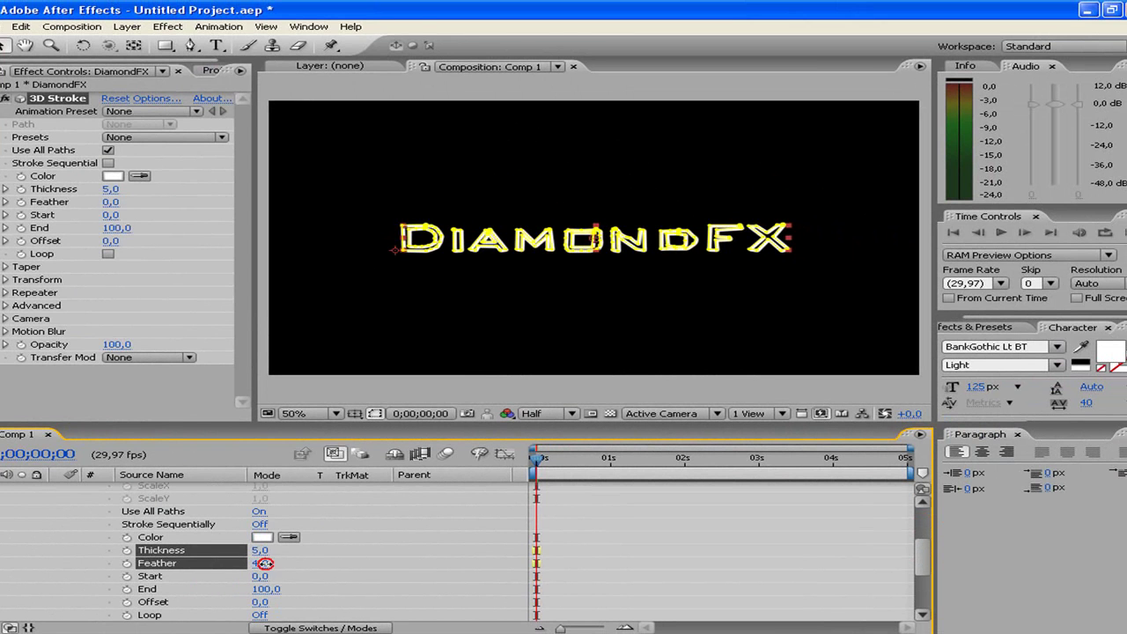
pyautogui.moveTo(261, 572); pyautogui.dragTo(770, 570)
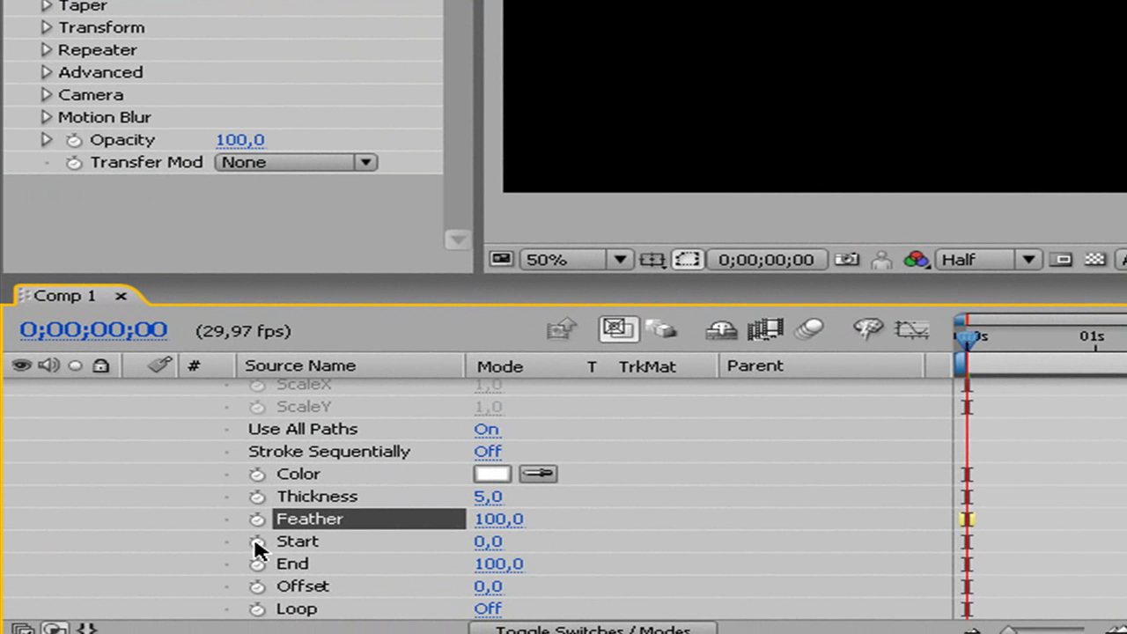
# Step: Keyframe the stroke's Start at 100 at 0 s and 0 at 2 s
pyautogui.click(256, 541)
pyautogui.click(484, 542)
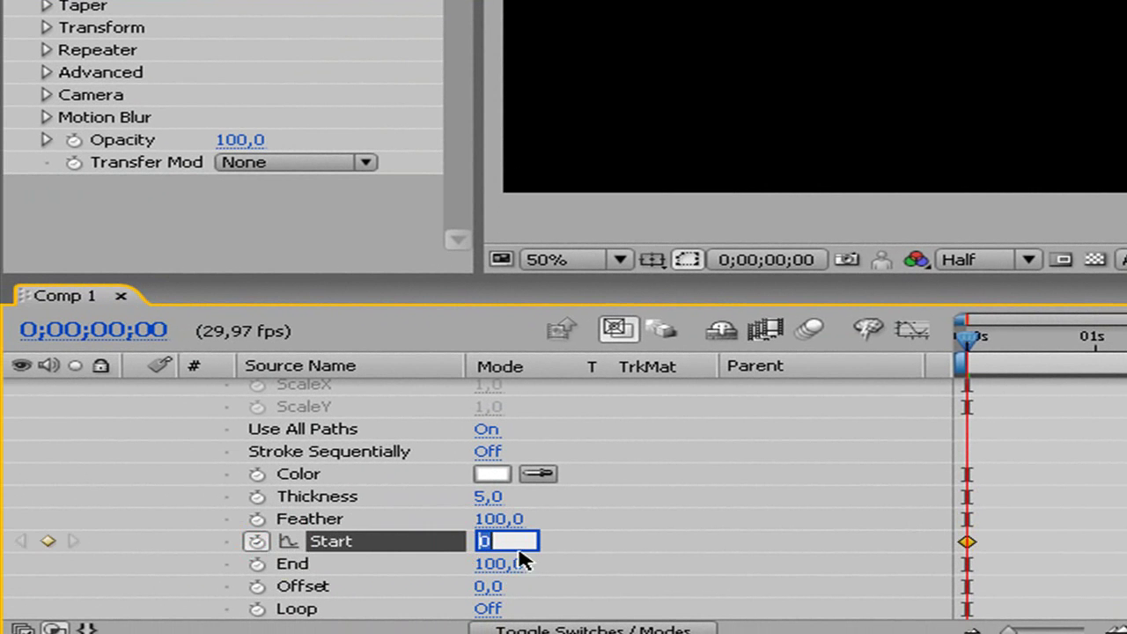
pyautogui.write('100')
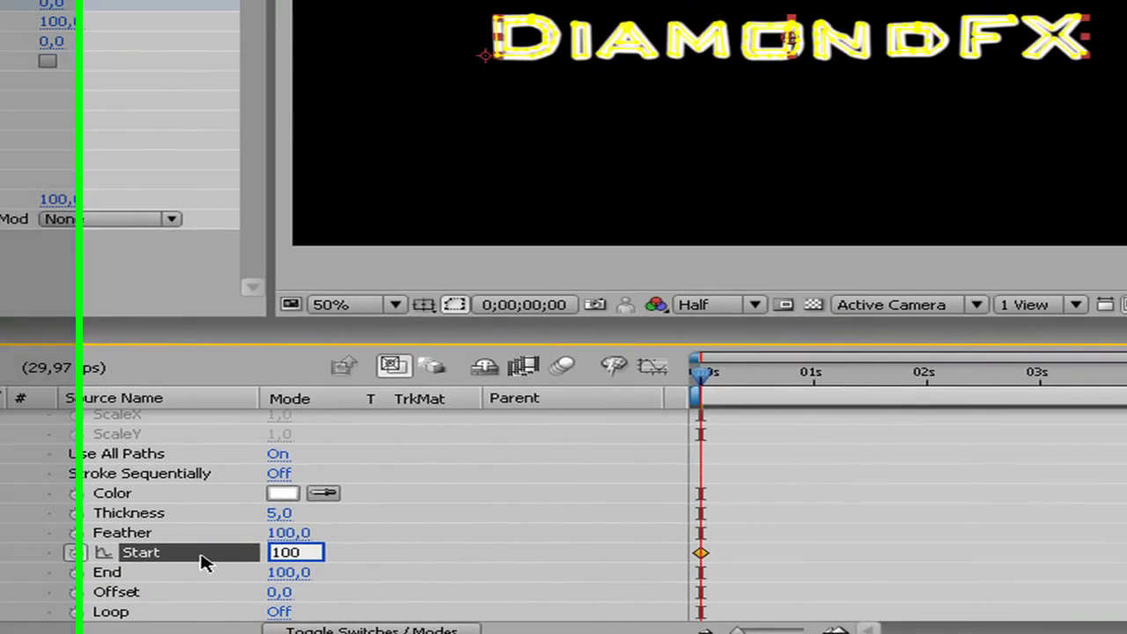
pyautogui.press('Return')
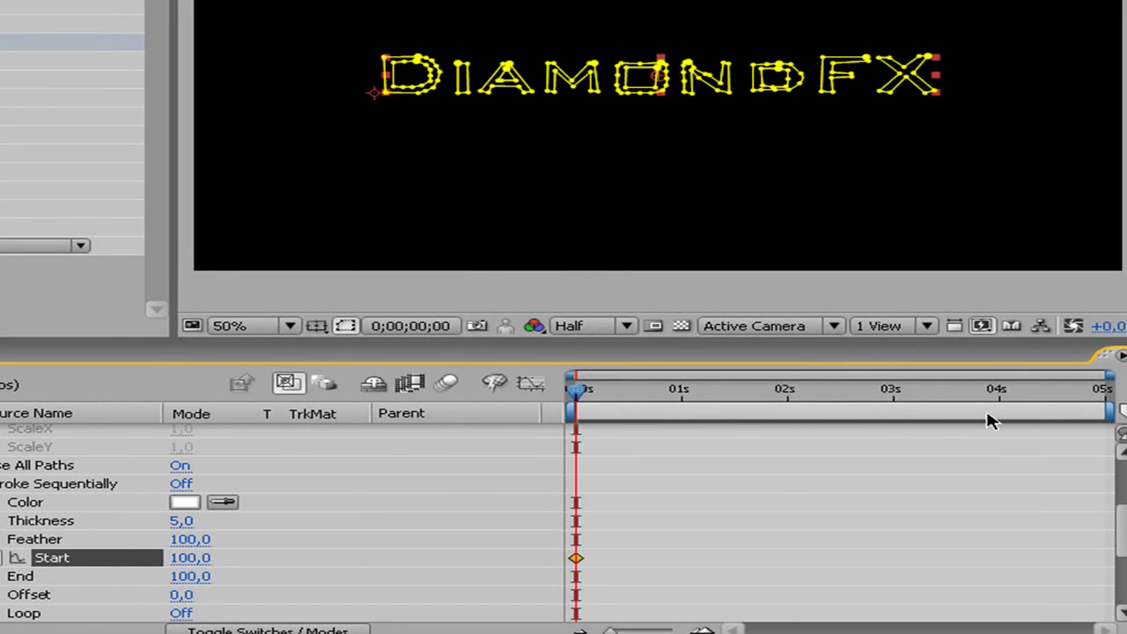
pyautogui.click(788, 410)
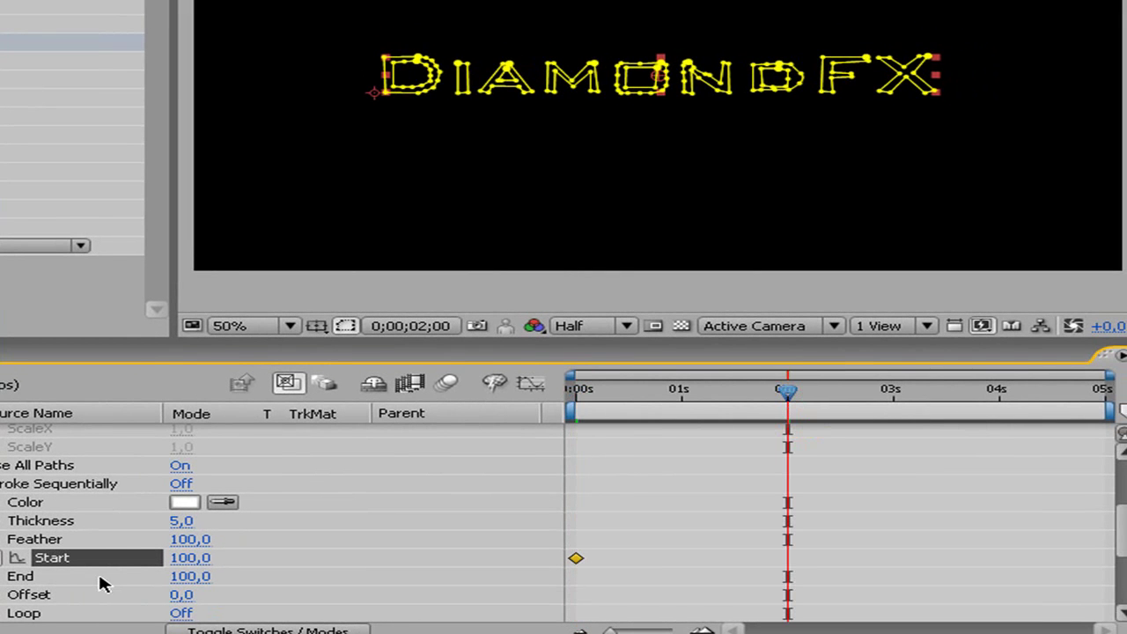
pyautogui.click(200, 558)
pyautogui.write('0')
pyautogui.press('Return')
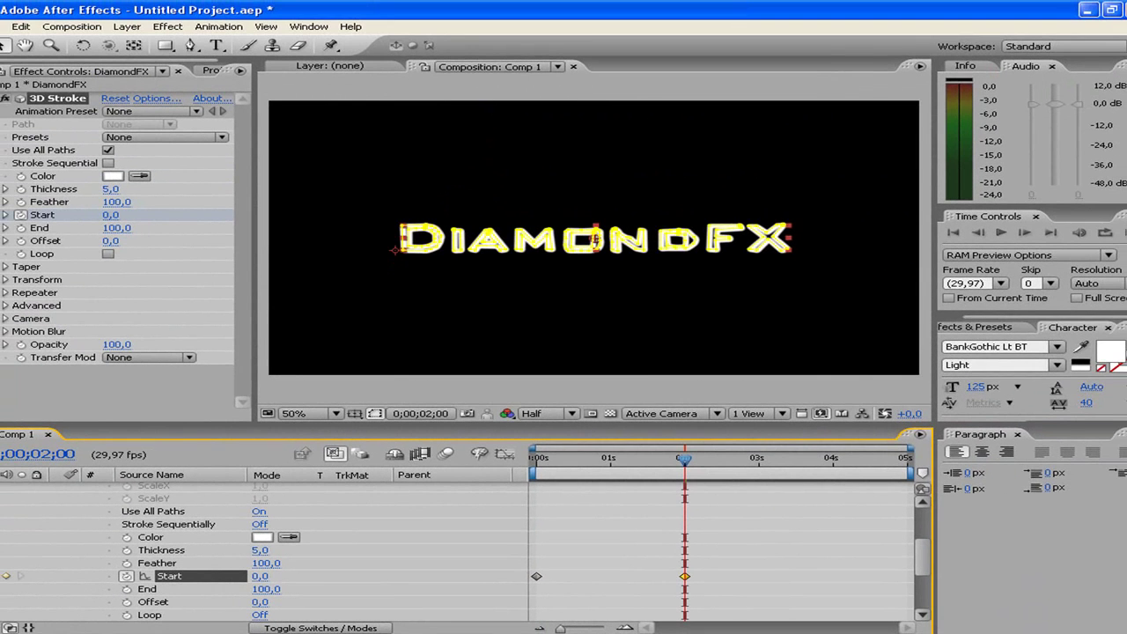
# Step: RAM-preview the stroke build-on, collapse the layer, and show the Trapcode effects list
pyautogui.click(1105, 233)
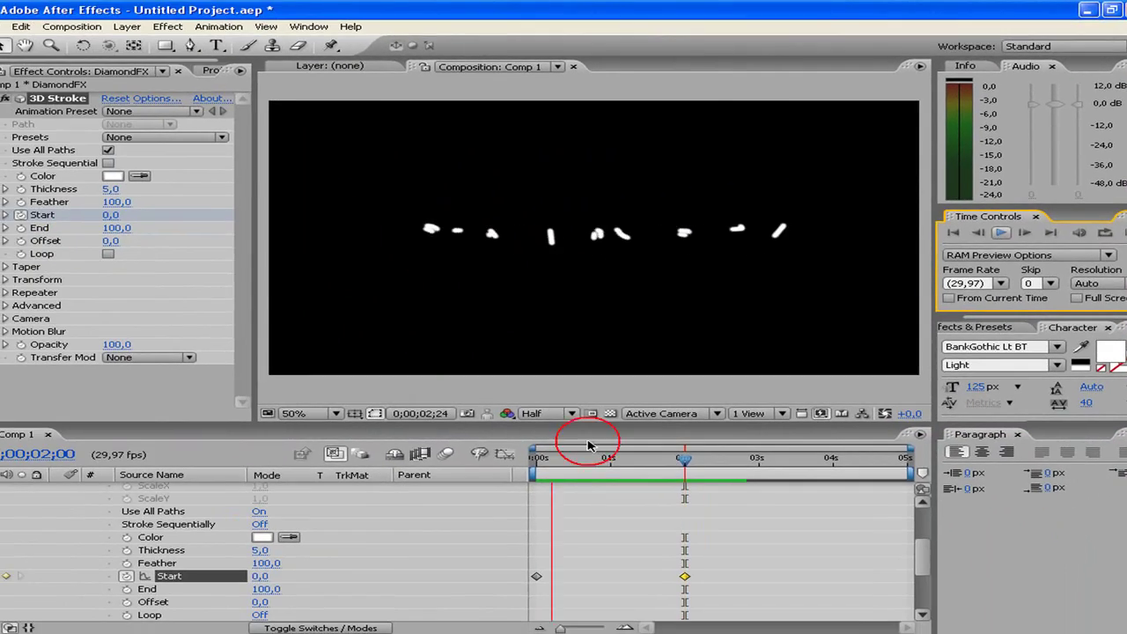
pyautogui.press('space')
pyautogui.scroll(5, 577, 487)
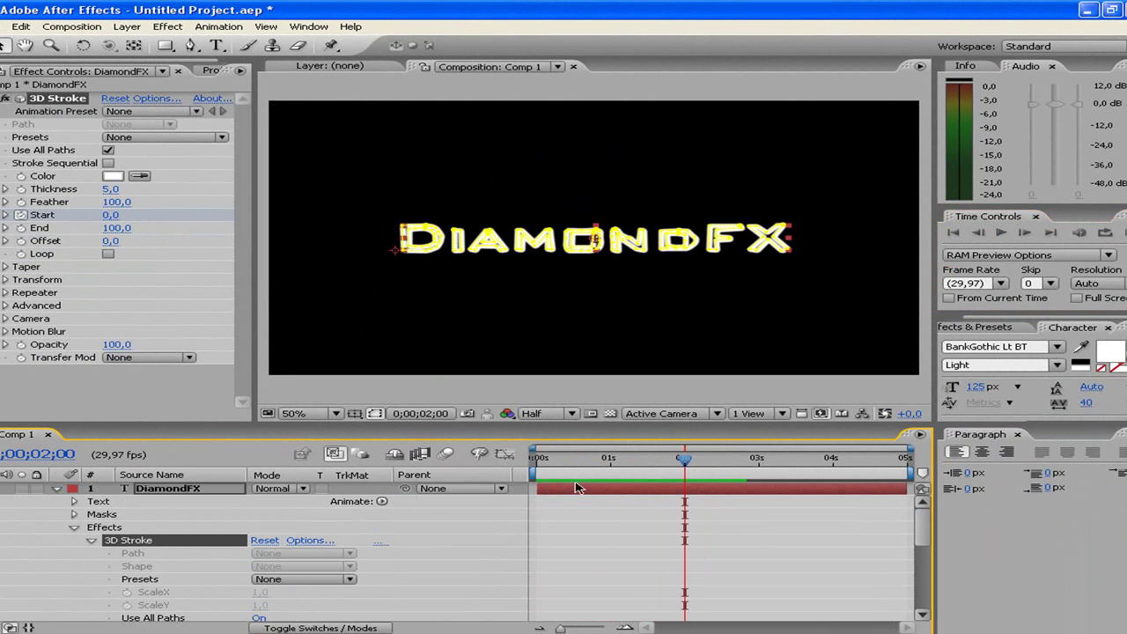
pyautogui.click(57, 490)
pyautogui.click(167, 26)
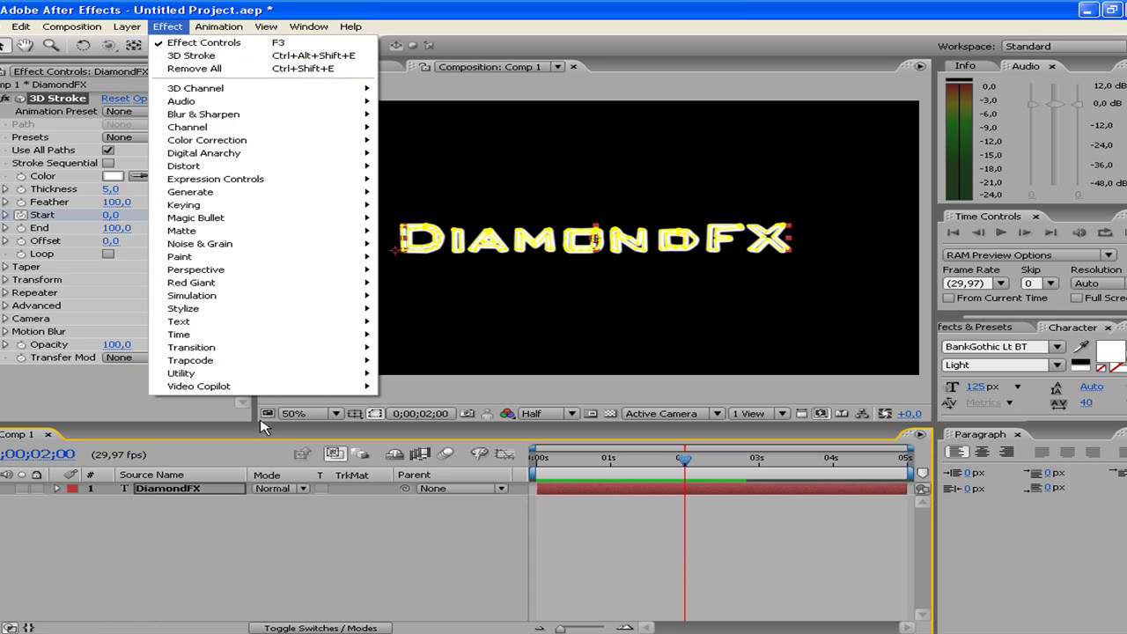
pyautogui.moveTo(208, 379)
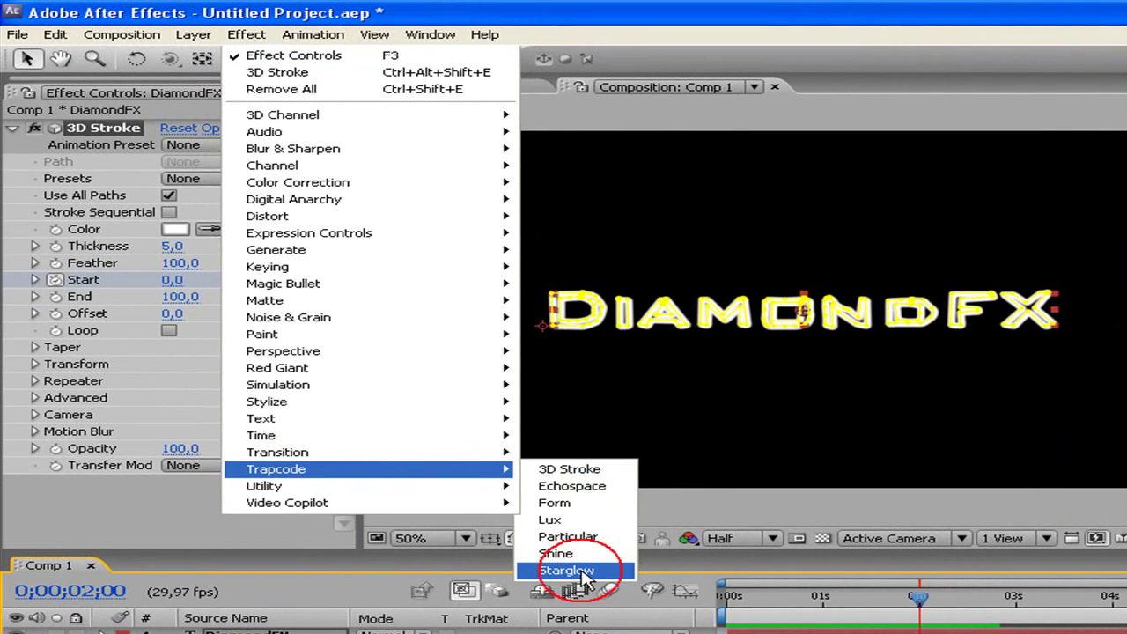
# Step: Apply Trapcode Starglow to the text and set Colormap A to the Electric preset
pyautogui.click(456, 474)
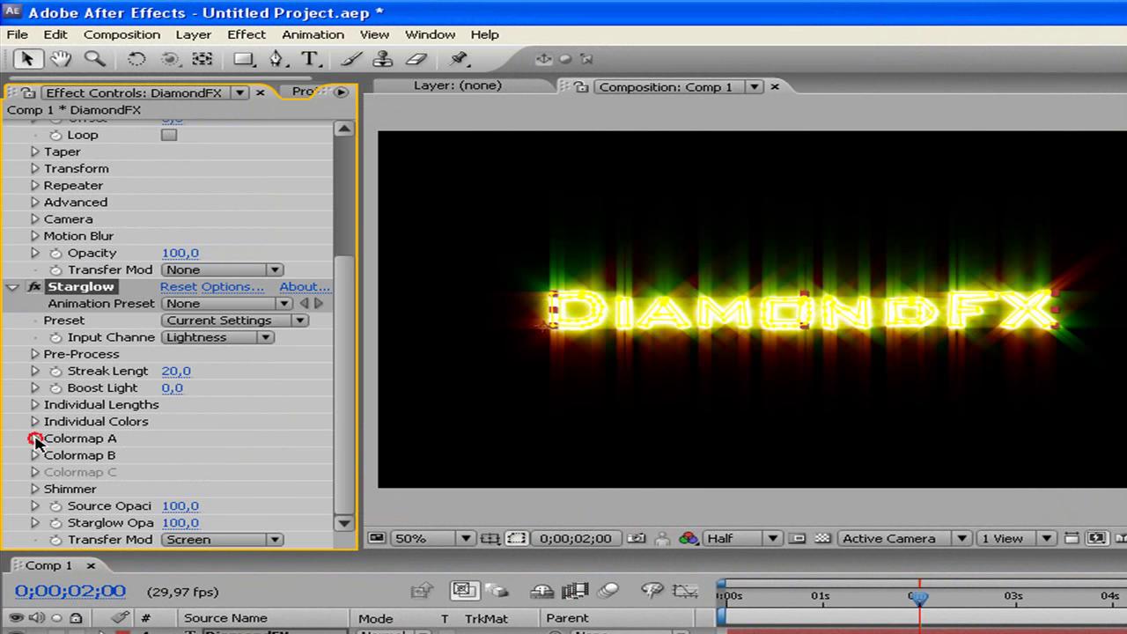
pyautogui.click(35, 439)
pyautogui.click(214, 458)
pyautogui.click(216, 460)
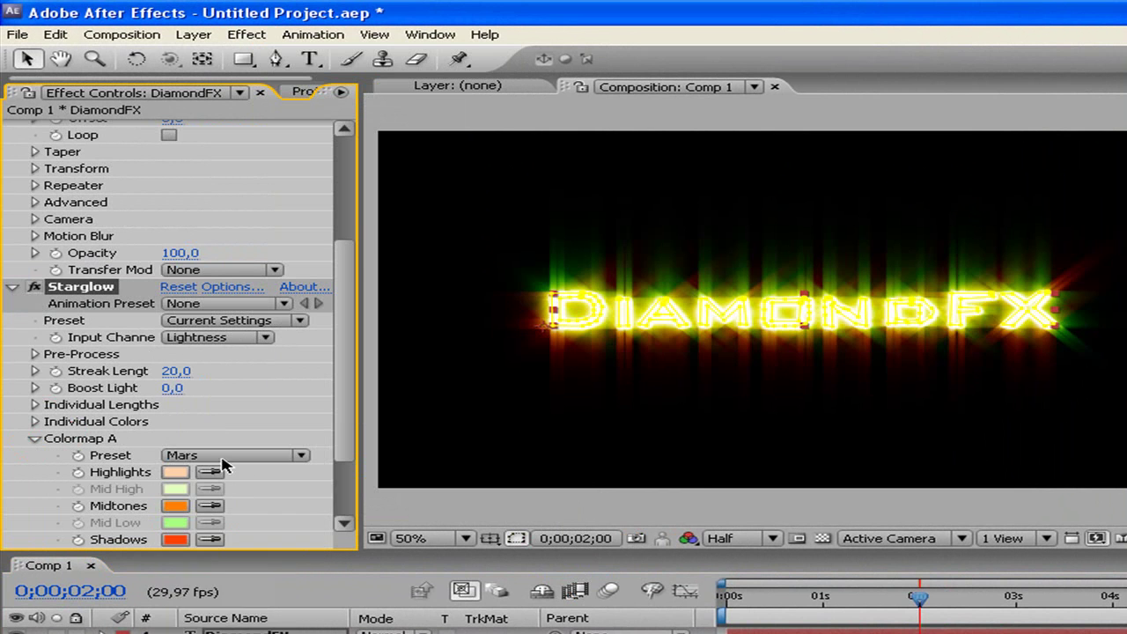
pyautogui.click(222, 460)
pyautogui.click(246, 503)
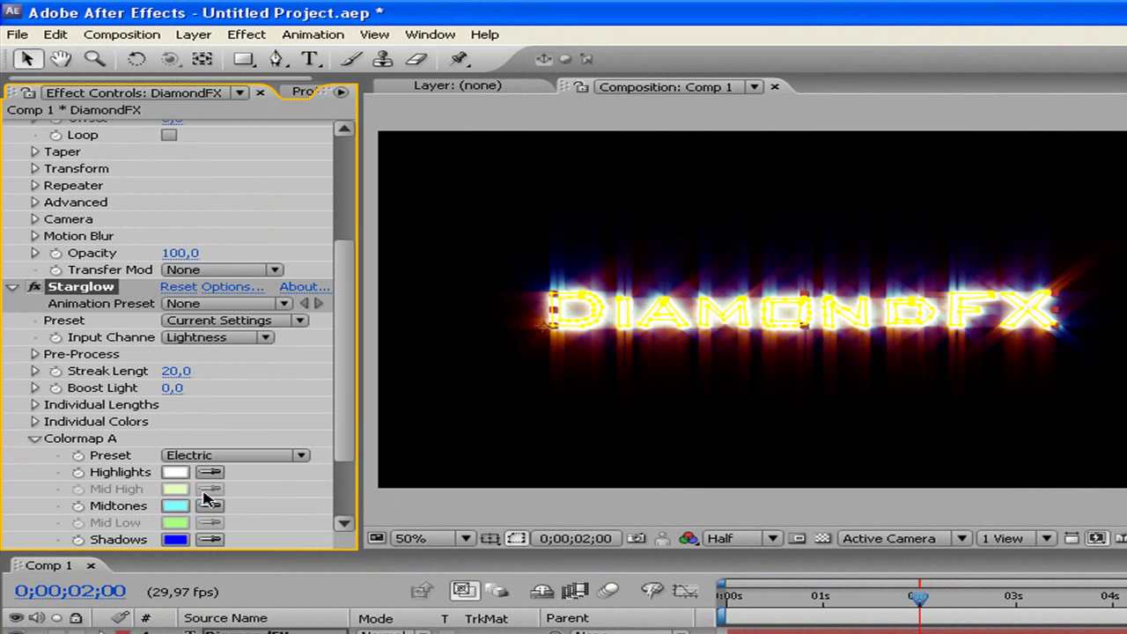
pyautogui.click(36, 438)
# Step: Set Starglow's Colormap B to Electric and its Streak Length to 3
pyautogui.click(35, 456)
pyautogui.click(219, 455)
pyautogui.click(222, 512)
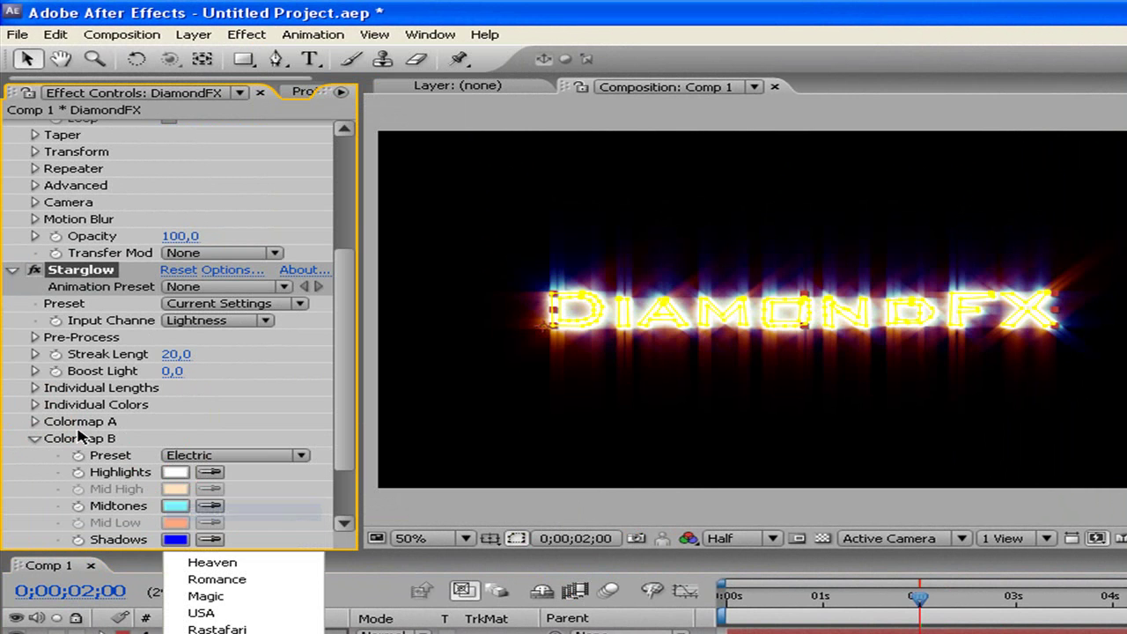
pyautogui.click(35, 440)
pyautogui.moveTo(187, 381); pyautogui.dragTo(29, 368)
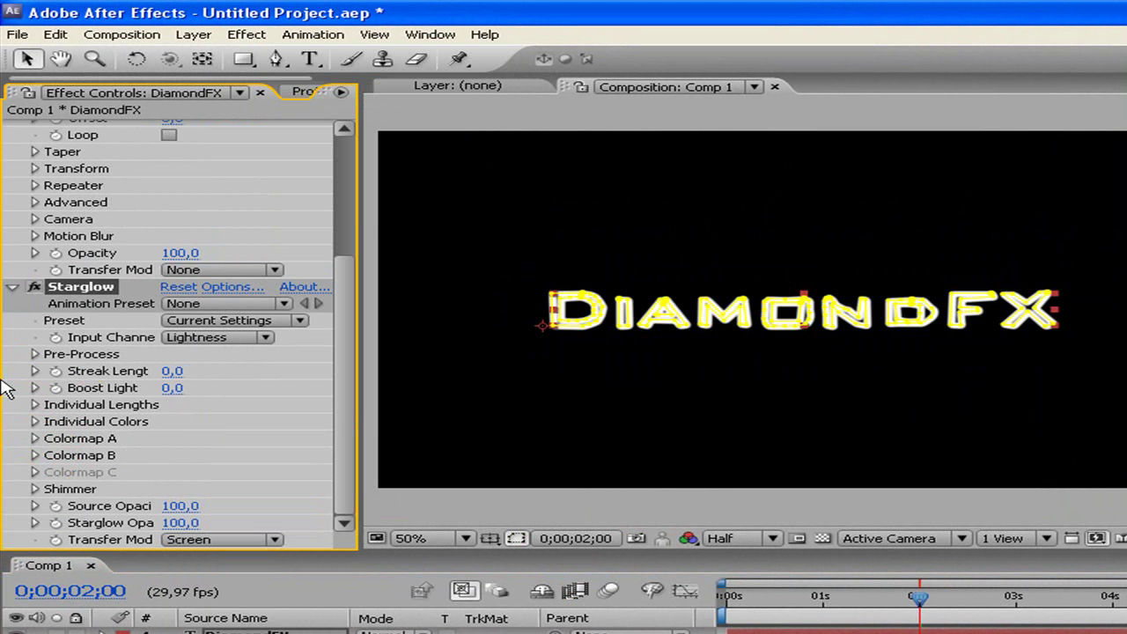
pyautogui.click(182, 371)
pyautogui.write('3')
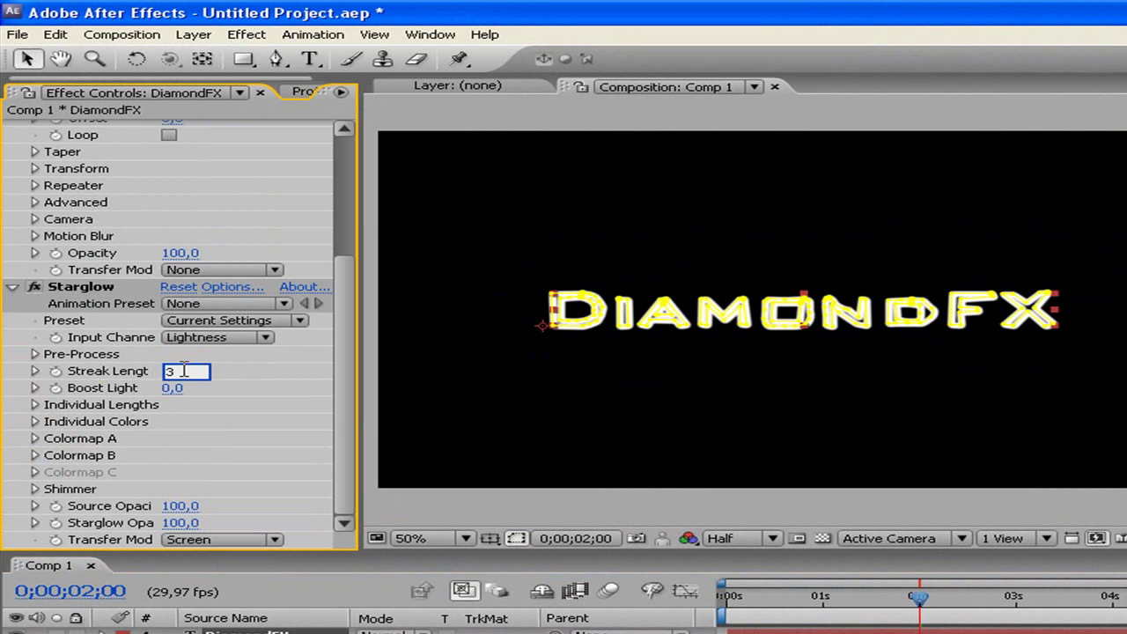
pyautogui.press('Return')
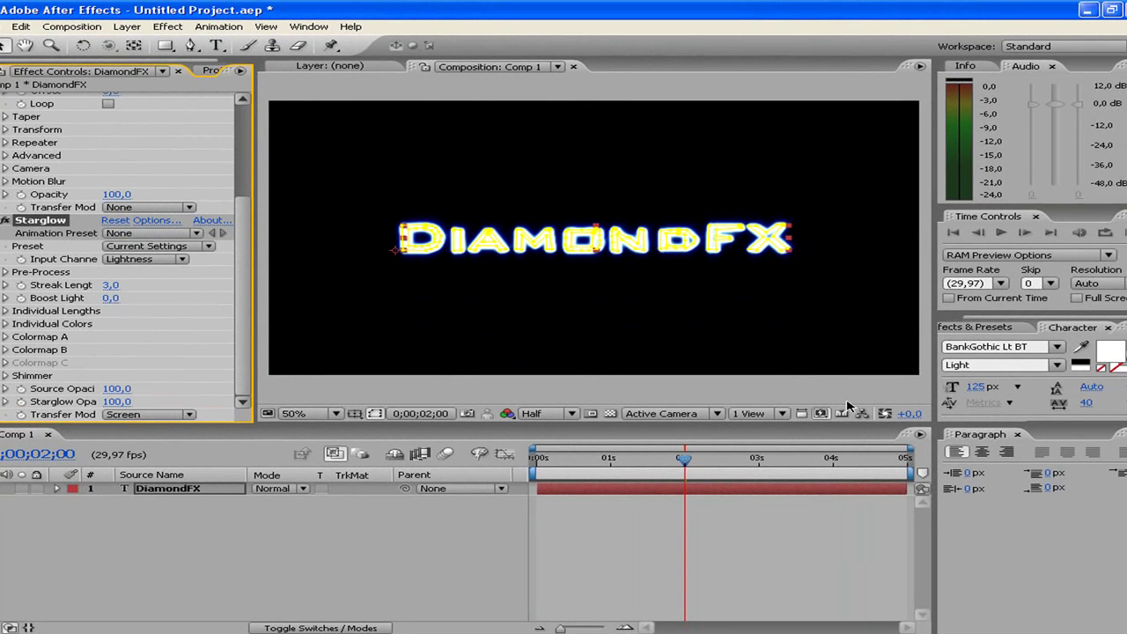
pyautogui.click(432, 531)
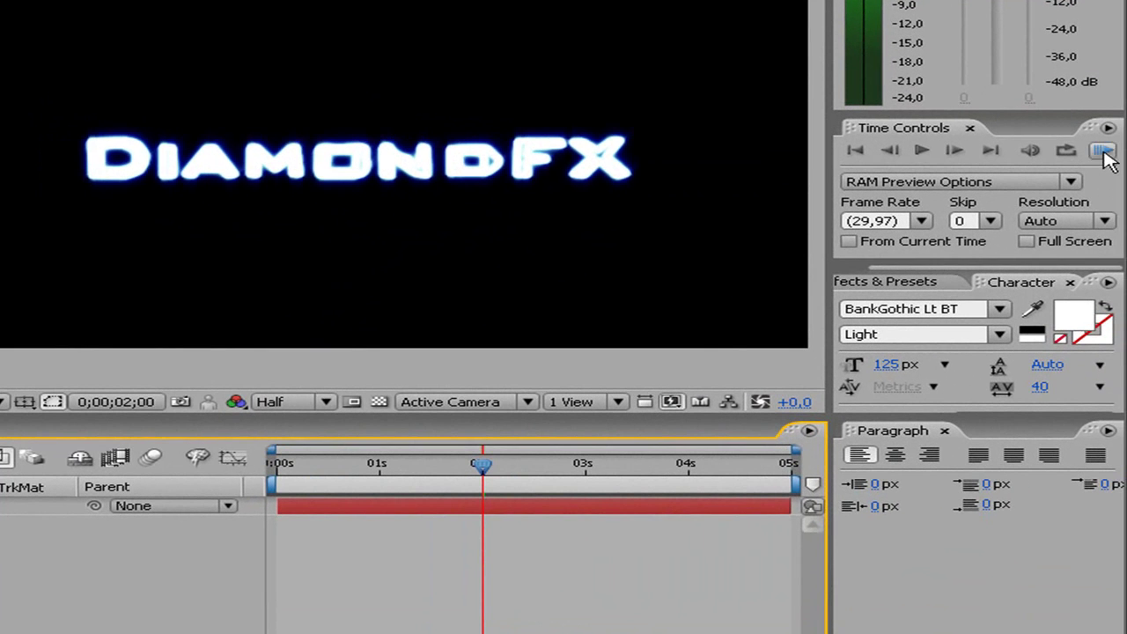
pyautogui.click(1104, 152)
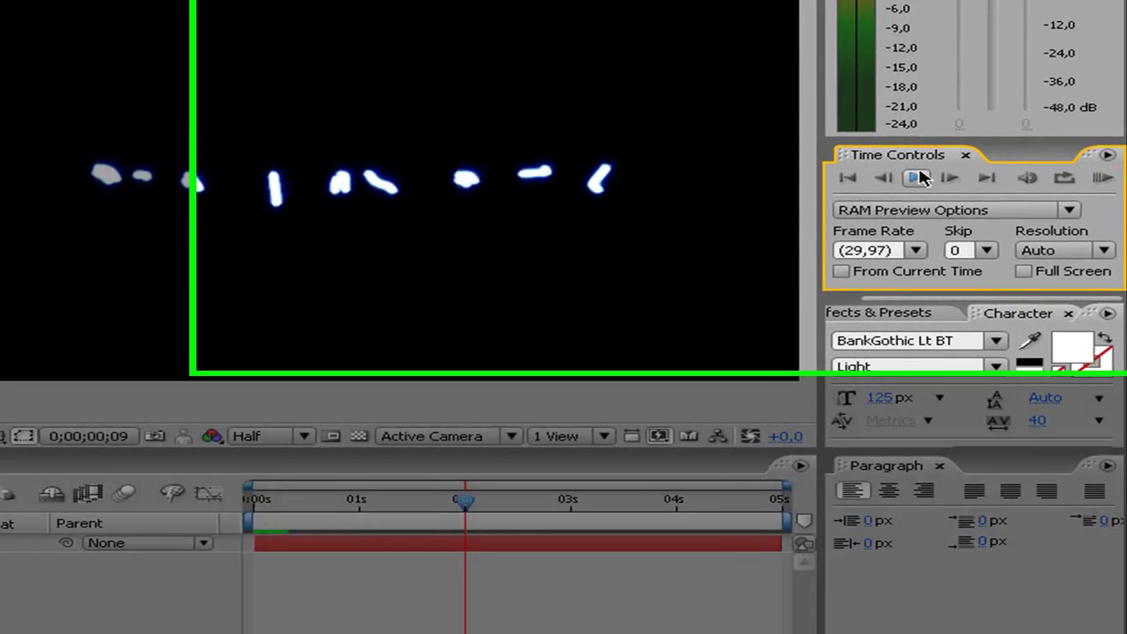